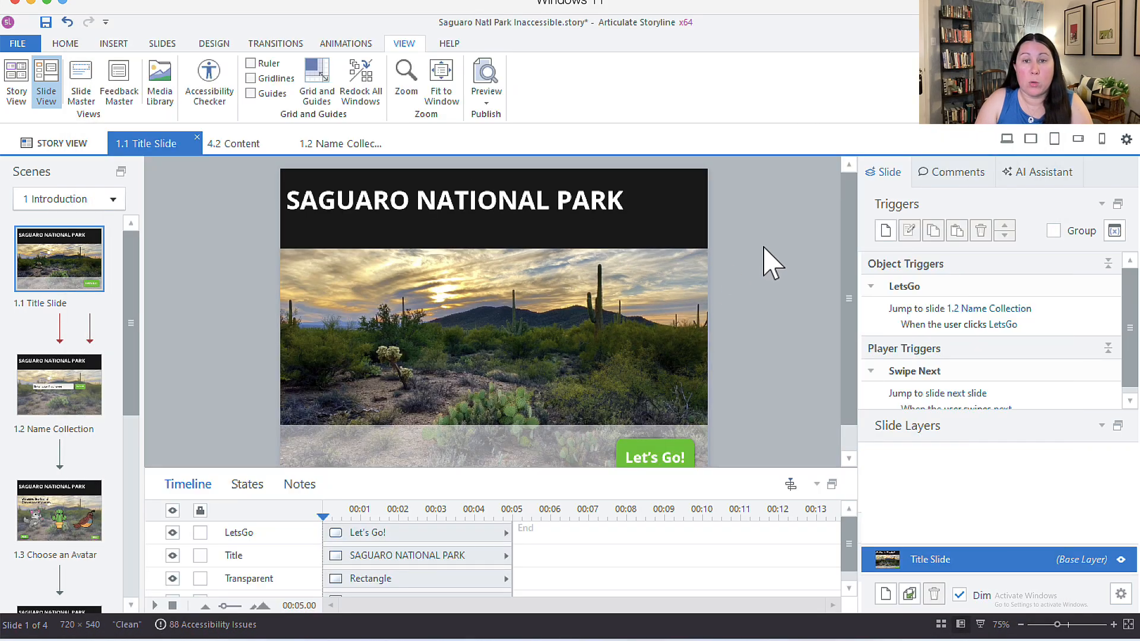
# Step: Review the slide title's existing alt text in its Accessibility settings
pyautogui.scroll(-1, 771, 262)
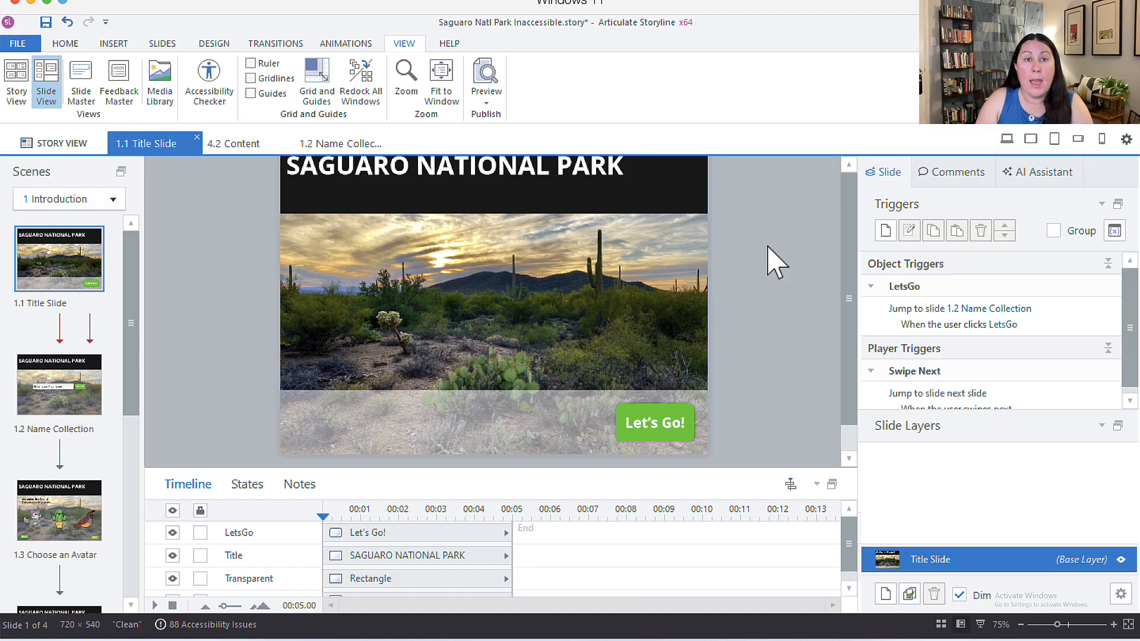
pyautogui.scroll(1, 774, 262)
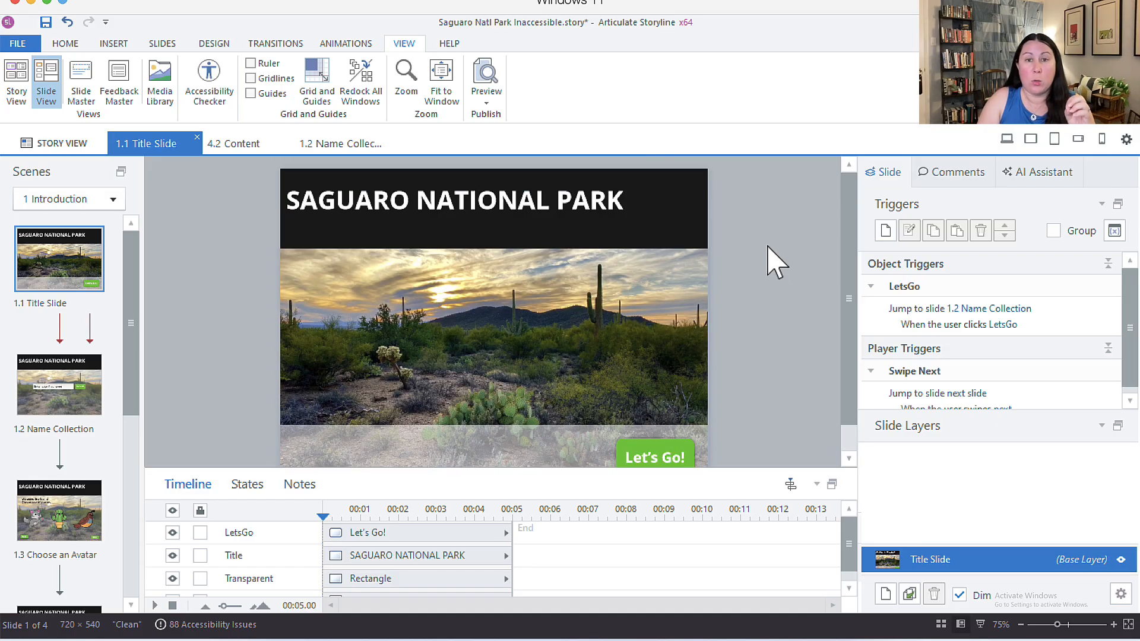
pyautogui.click(694, 174)
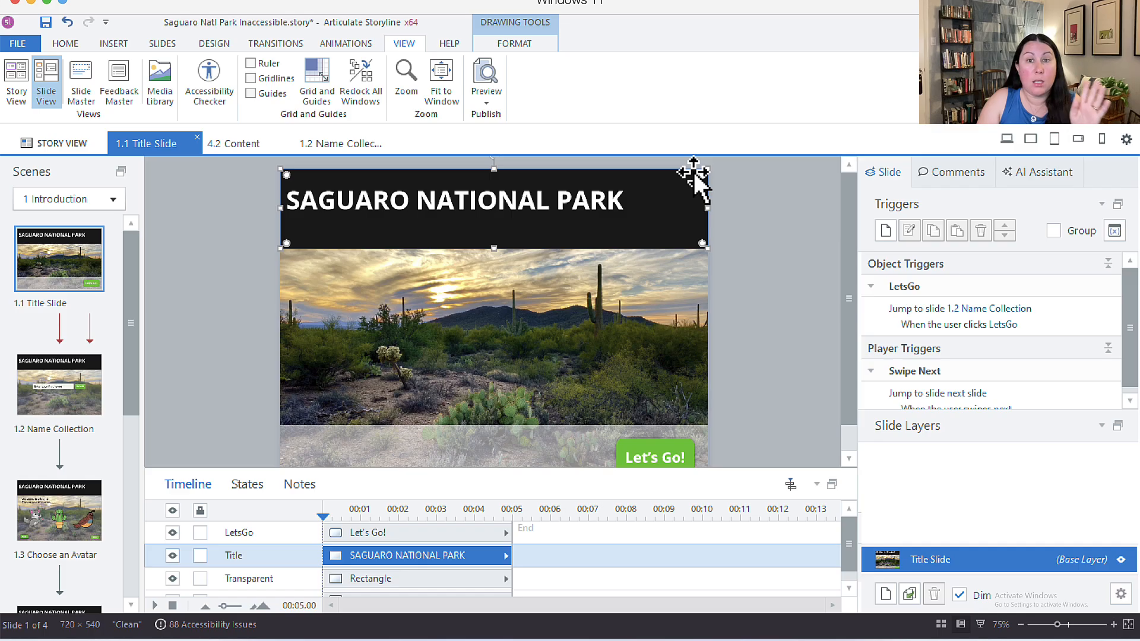
pyautogui.rightClick(693, 172)
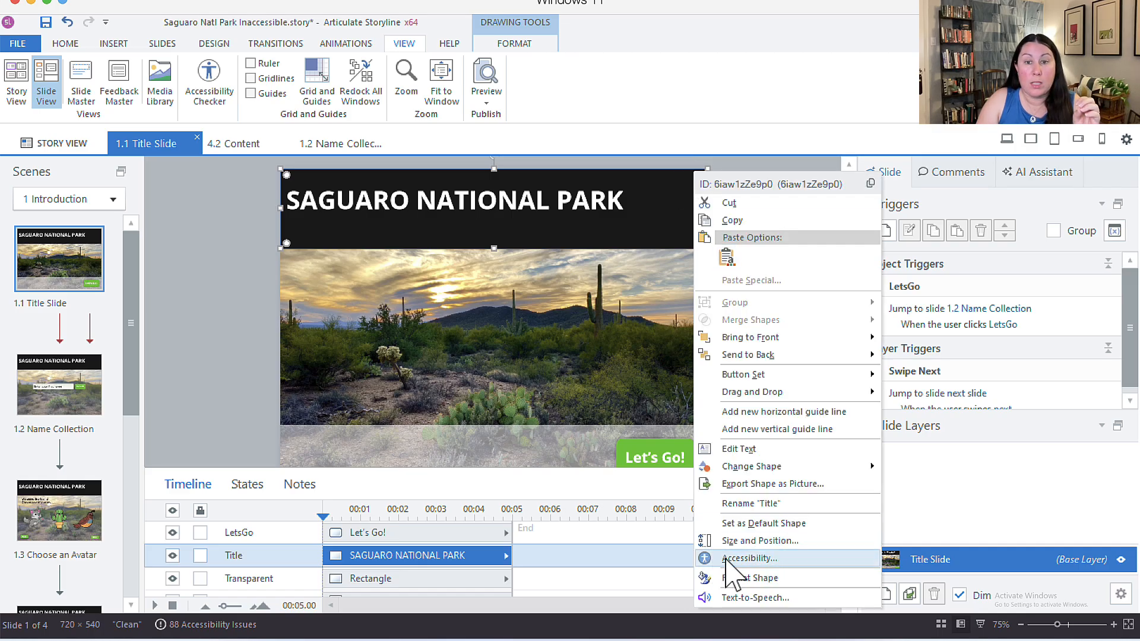
pyautogui.click(754, 558)
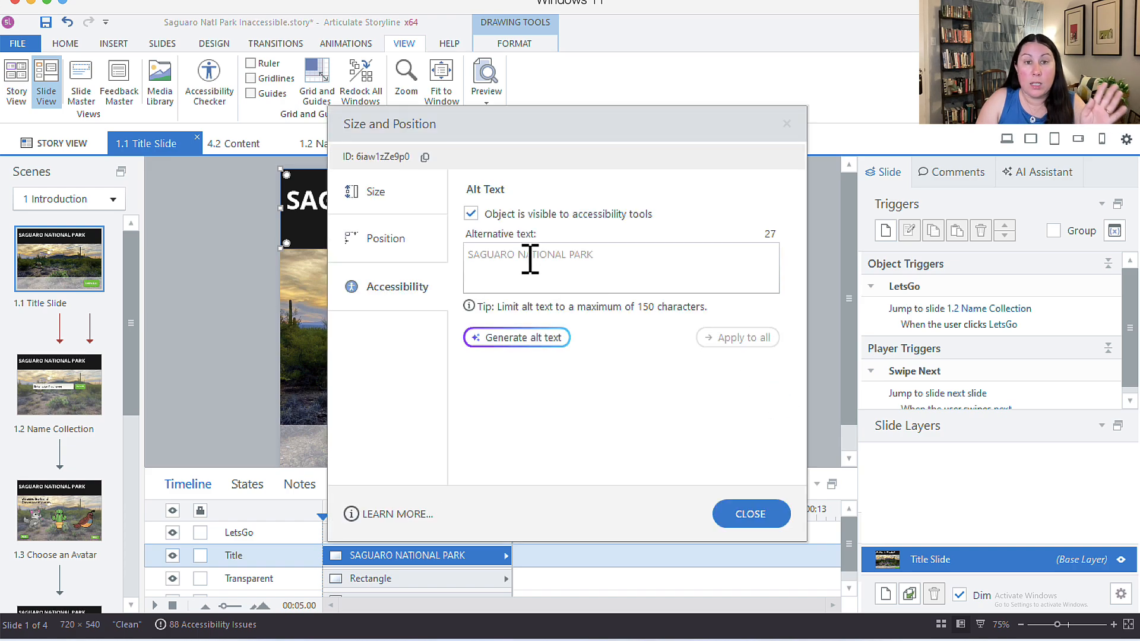
pyautogui.click(632, 259)
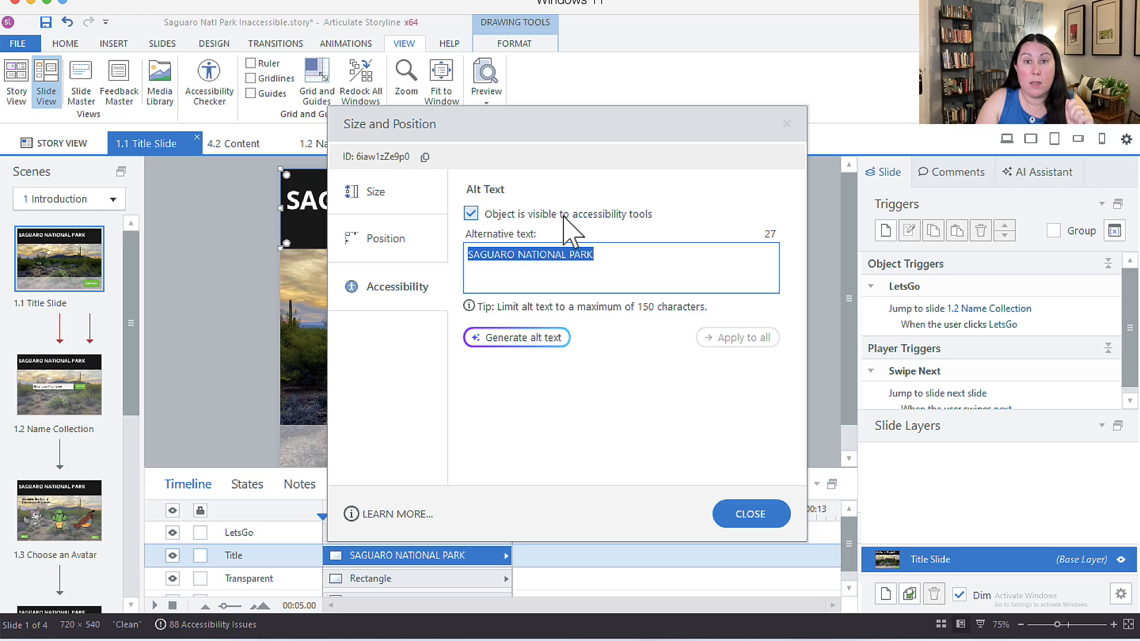
pyautogui.click(656, 260)
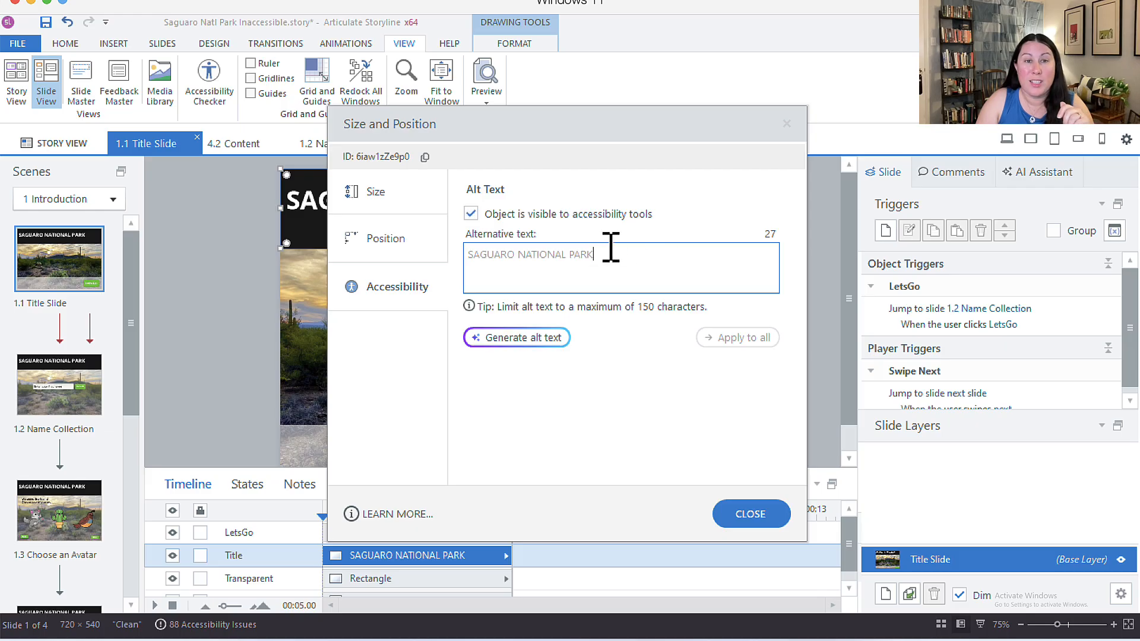
pyautogui.moveTo(569, 133); pyautogui.dragTo(803, 129)
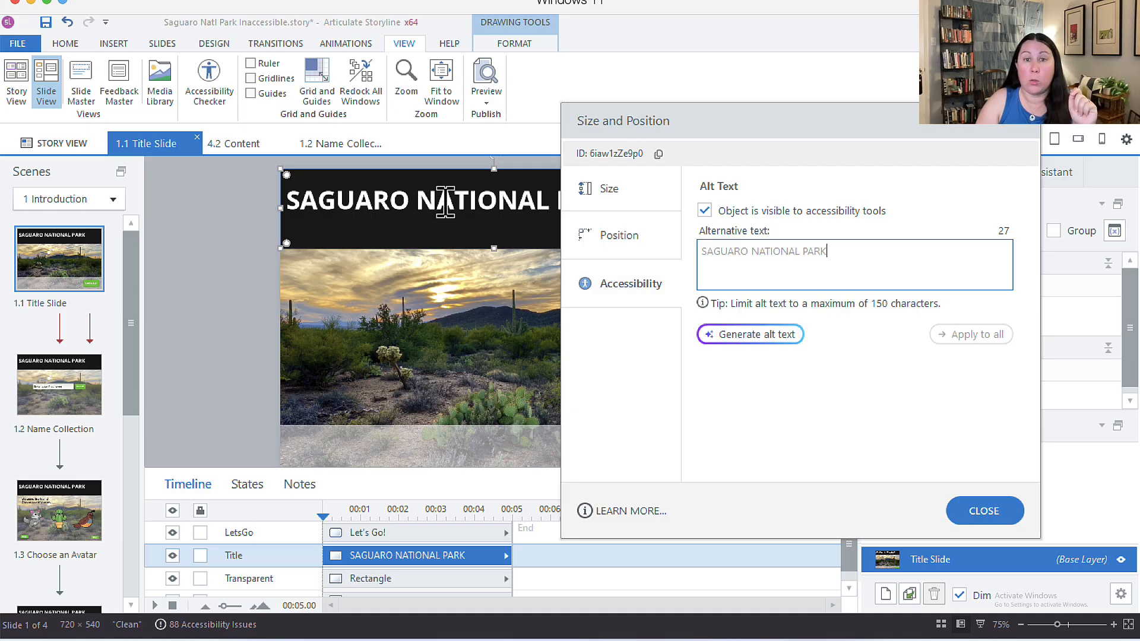
pyautogui.click(988, 515)
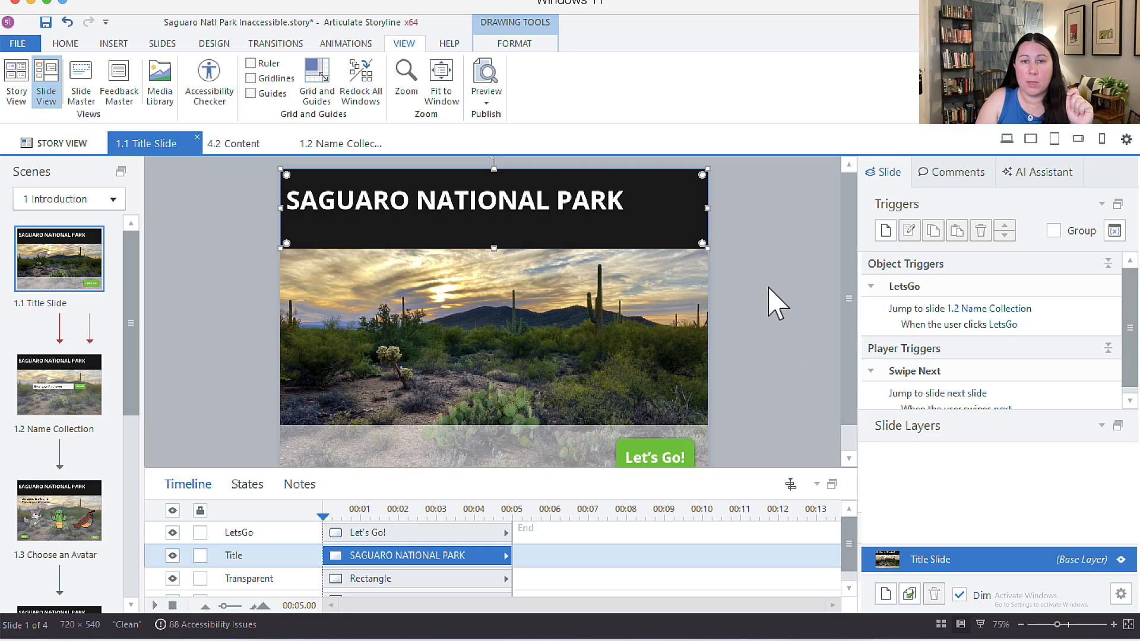
# Step: Open the landscape picture's Accessibility settings and select its 'nature-5223016_1920.jpg' alt text
pyautogui.click(738, 301)
pyautogui.rightClick(552, 300)
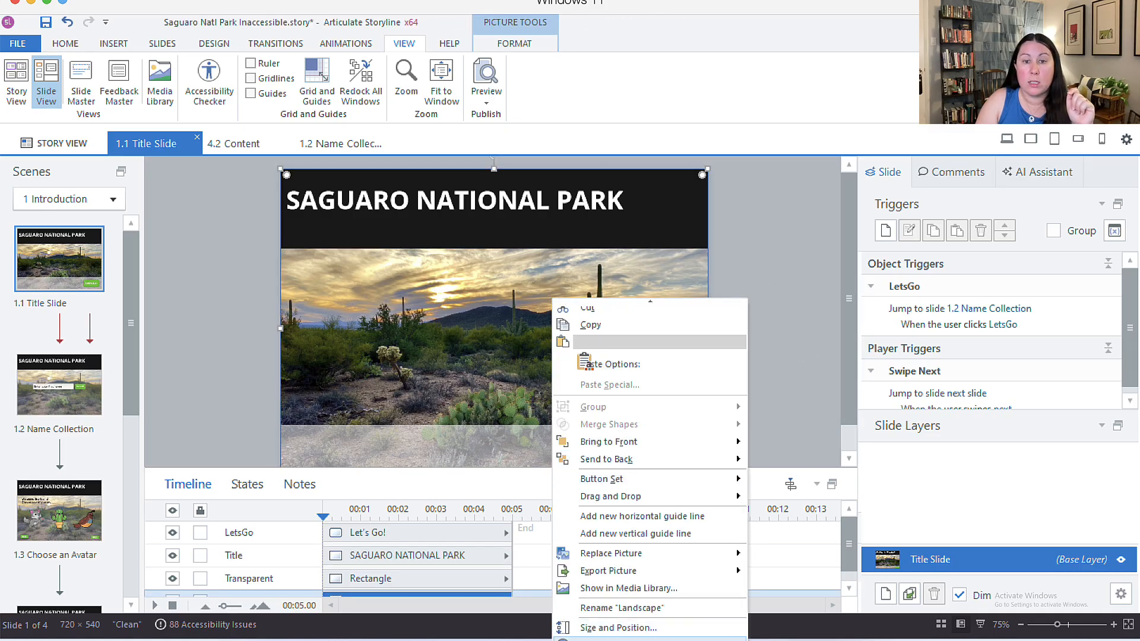
pyautogui.click(618, 627)
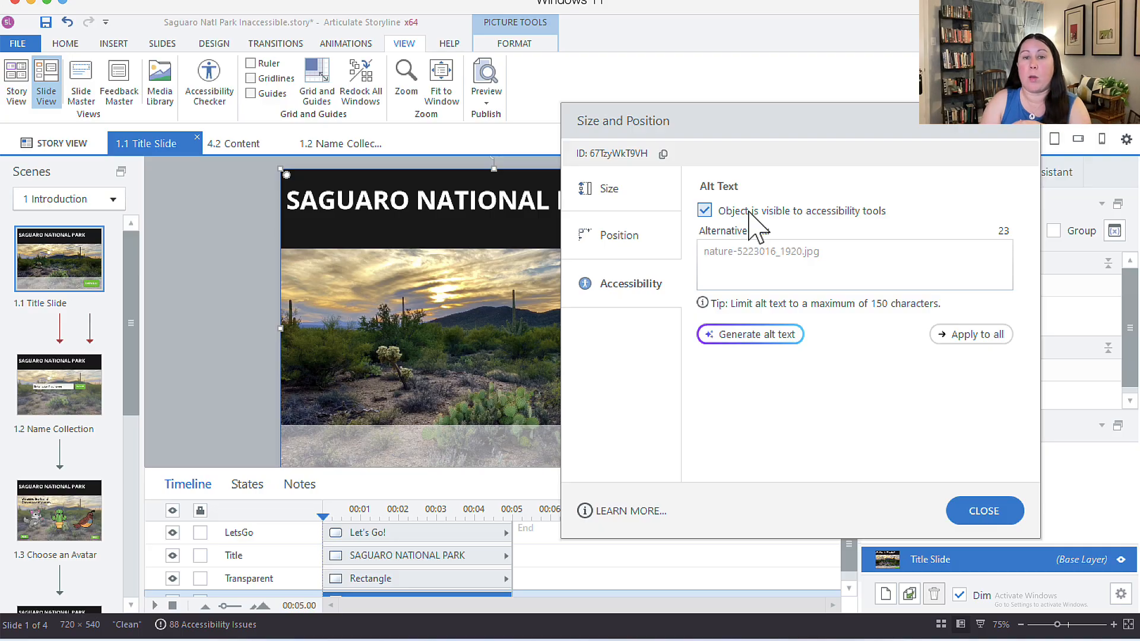
pyautogui.click(774, 249)
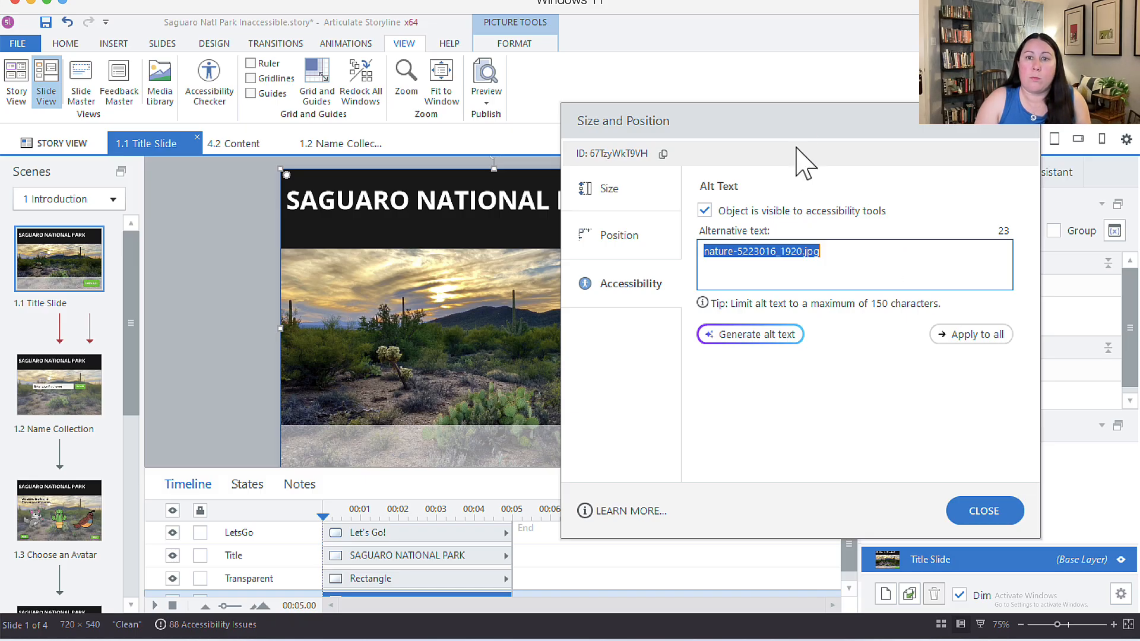
# Step: Move the picture's Size and Position window to the right edge so the slide shows
pyautogui.moveTo(804, 115); pyautogui.dragTo(922, 104)
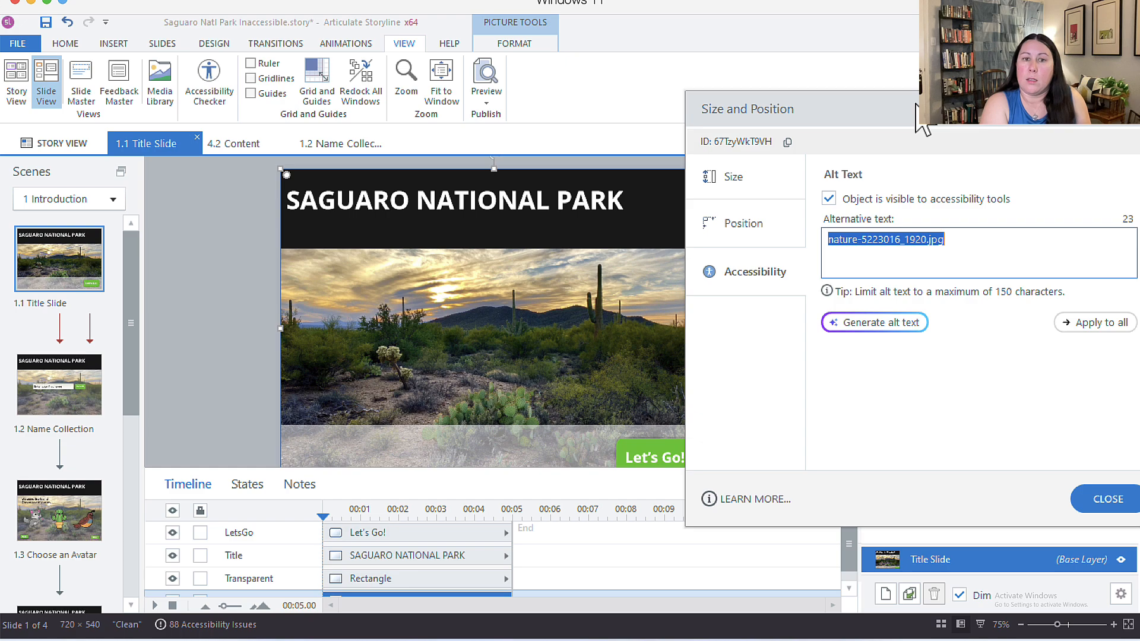
# Step: Set the alt text to 'The sun sets over a desert vista that features a variety of green cacti and native desert plants.'
pyautogui.write('The su')
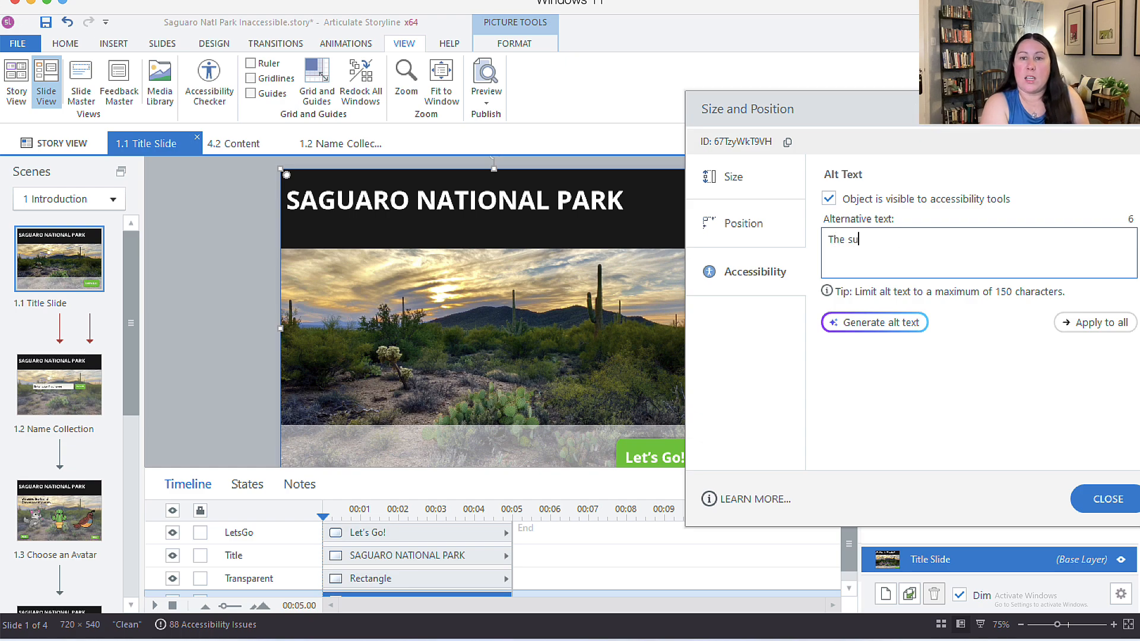
pyautogui.write('n sets over ')
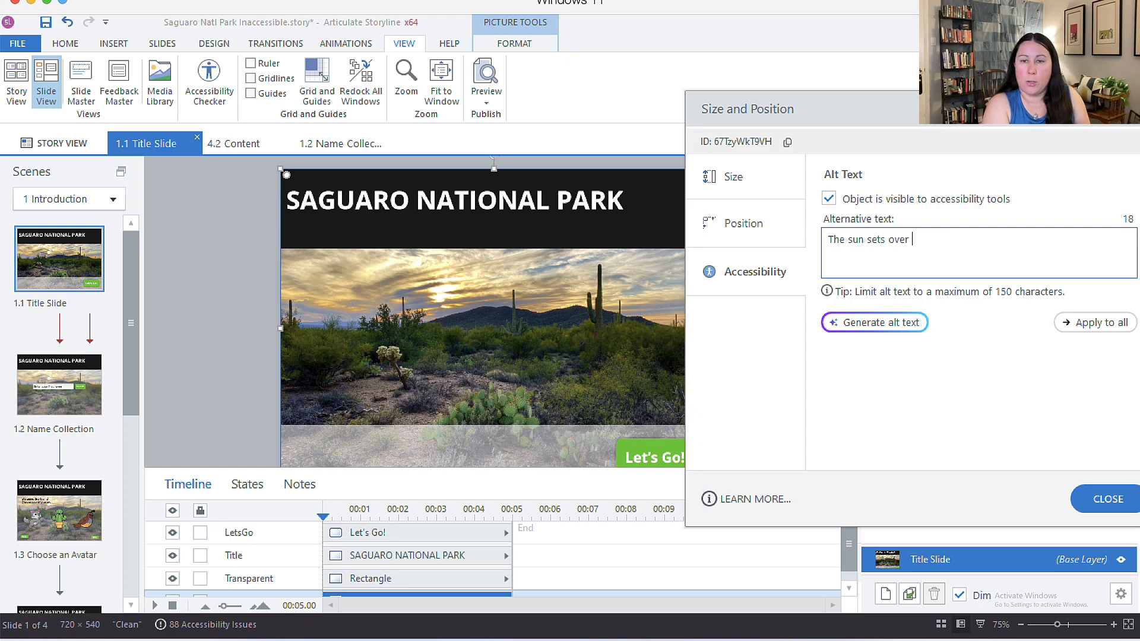
pyautogui.write('a ')
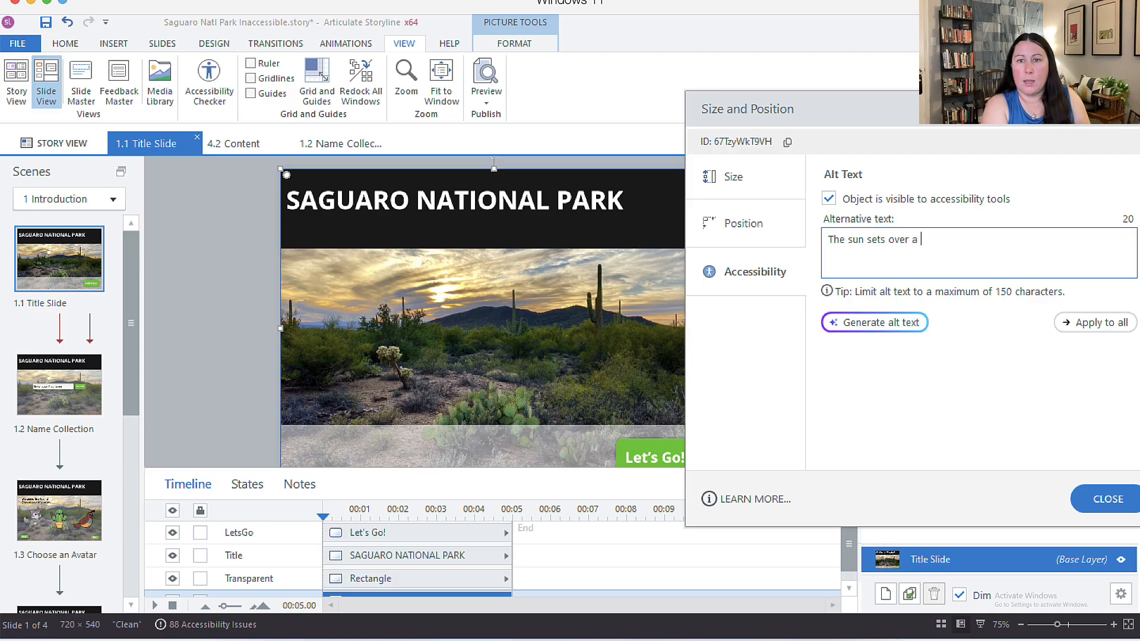
pyautogui.write('desert vista. ')
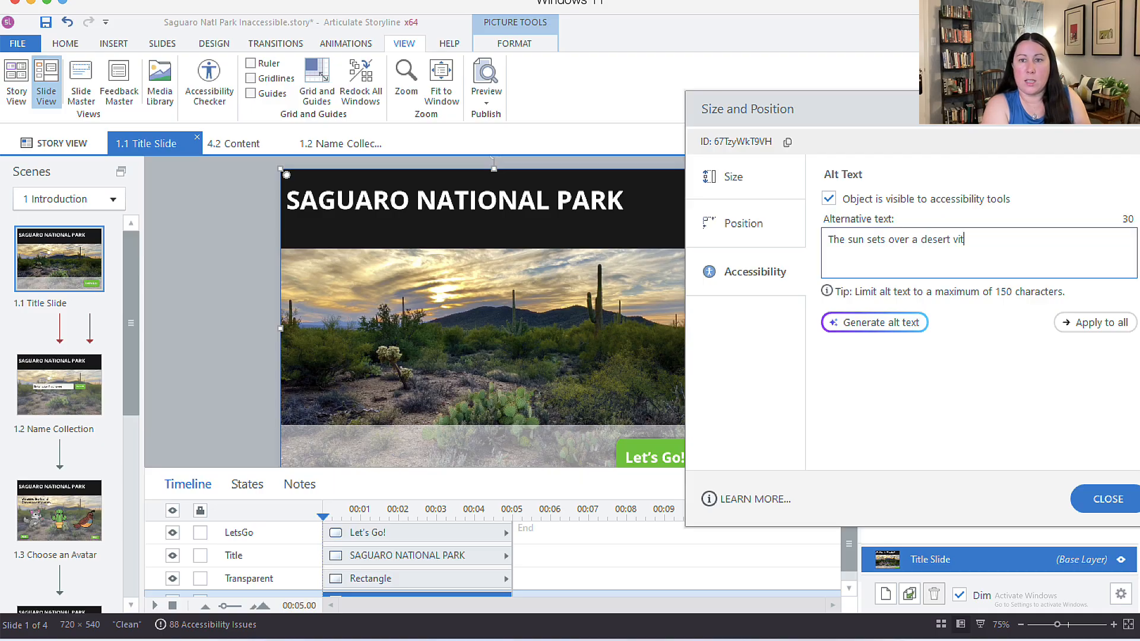
pyautogui.write('A variety of ')
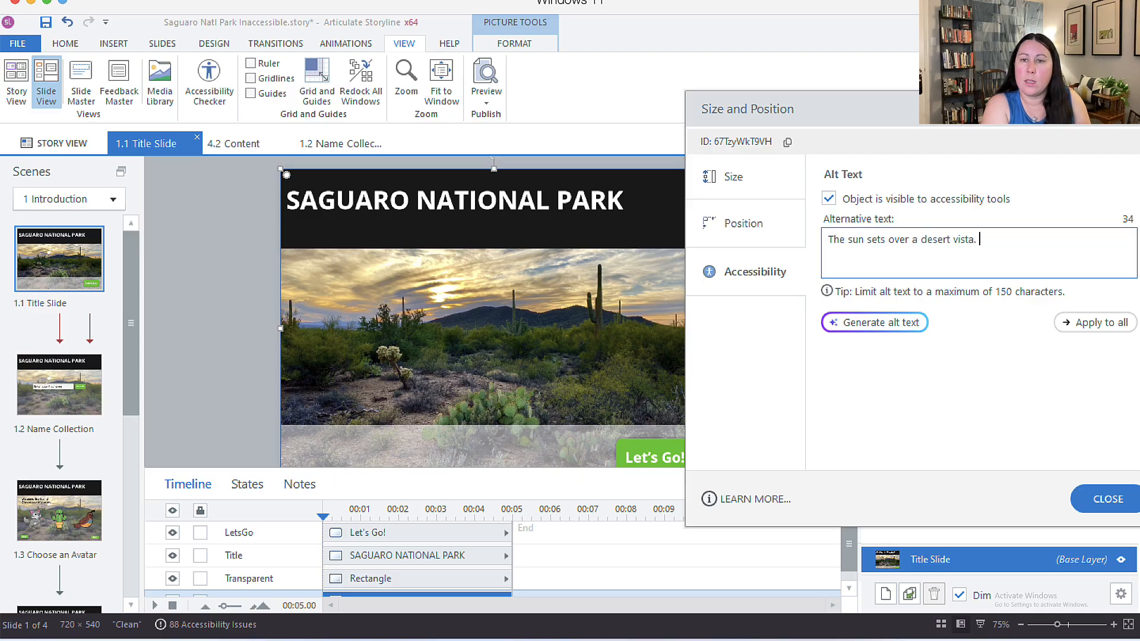
pyautogui.write('g')
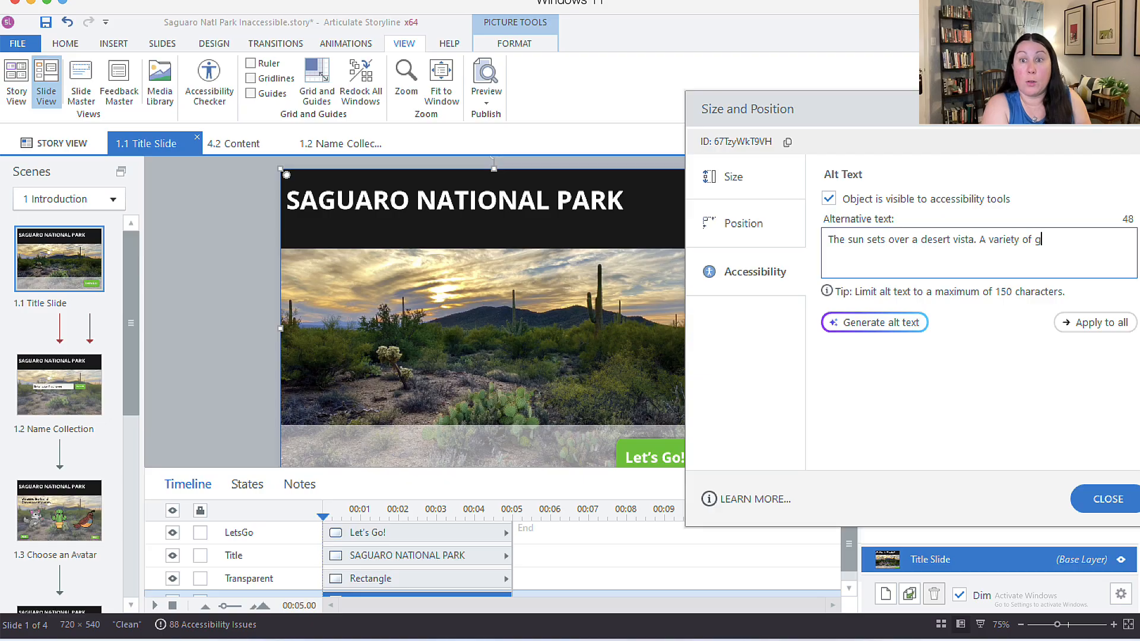
pyautogui.write('reen c')
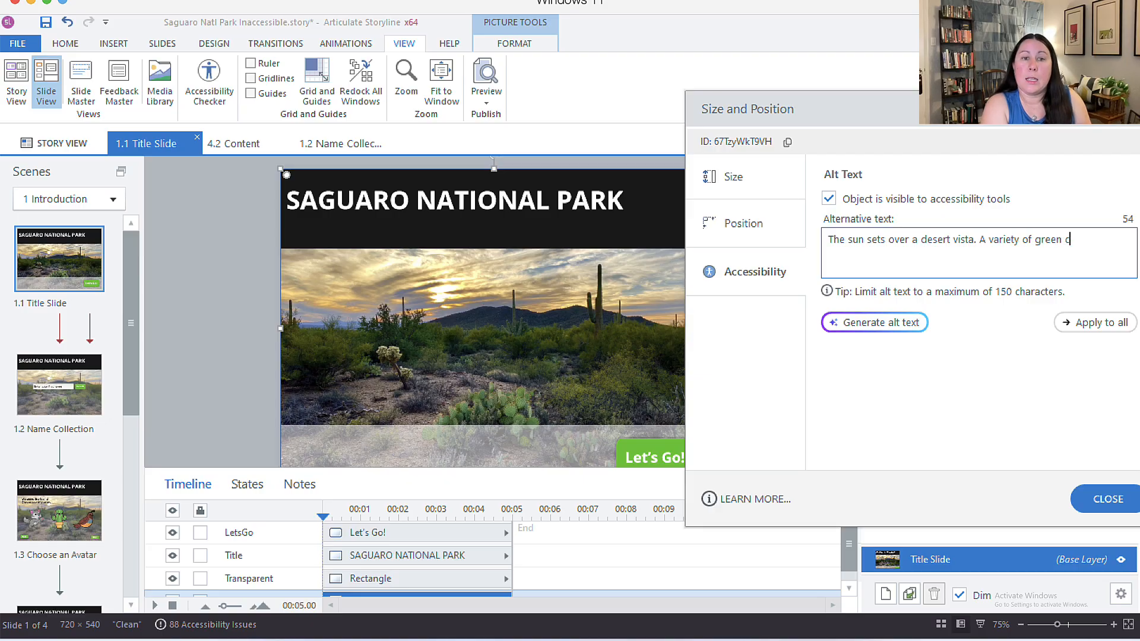
pyautogui.write('acti a')
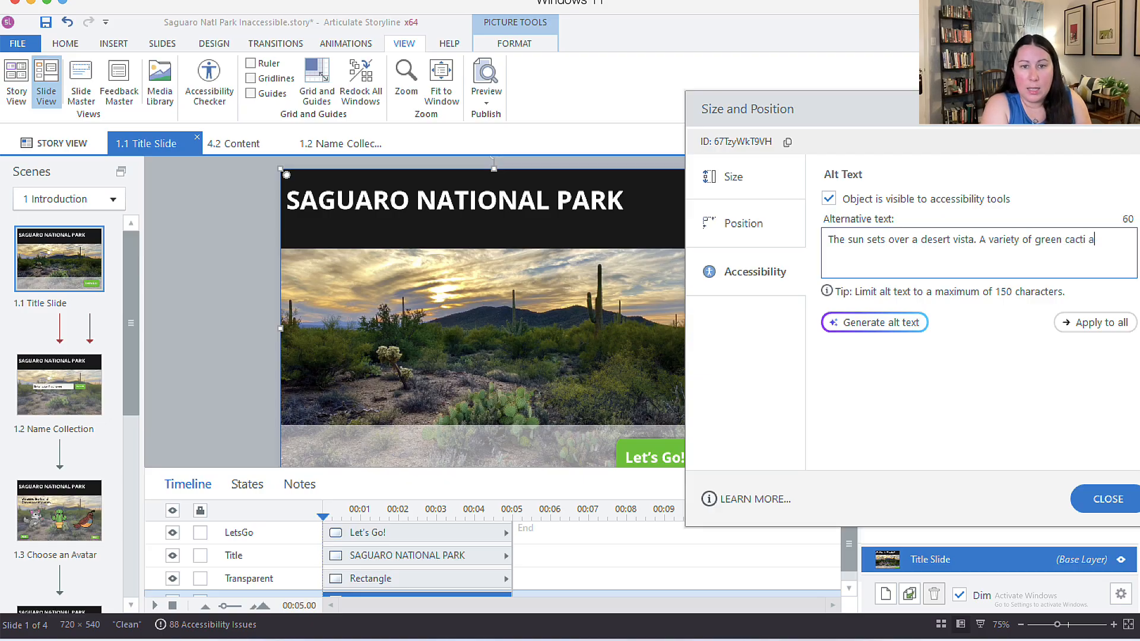
pyautogui.write('nd native desert')
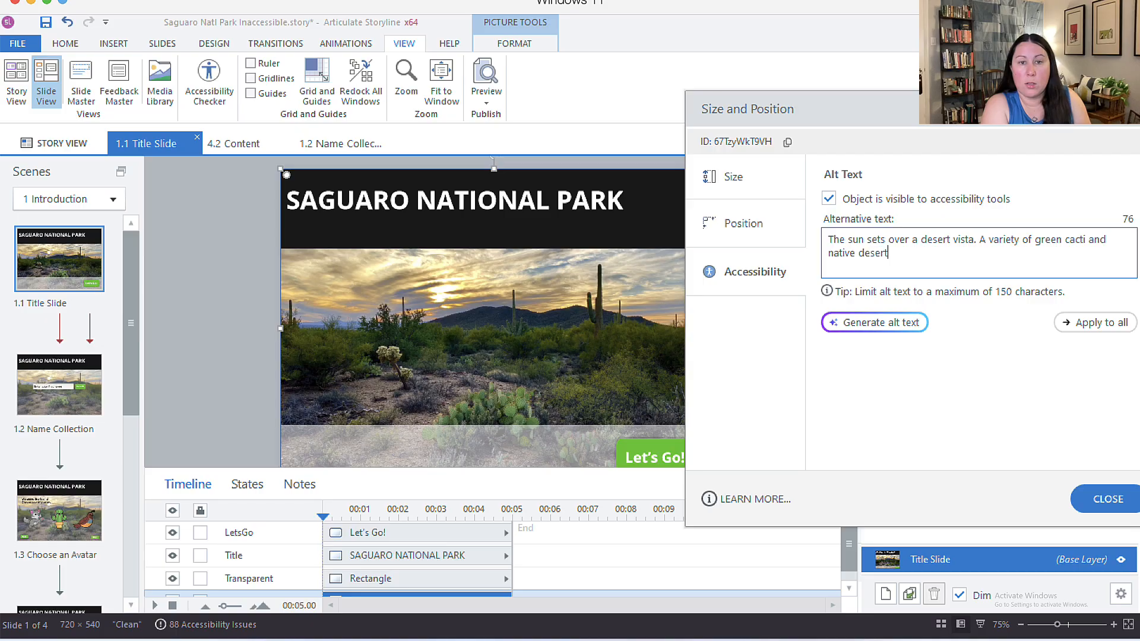
pyautogui.write(' plants.')
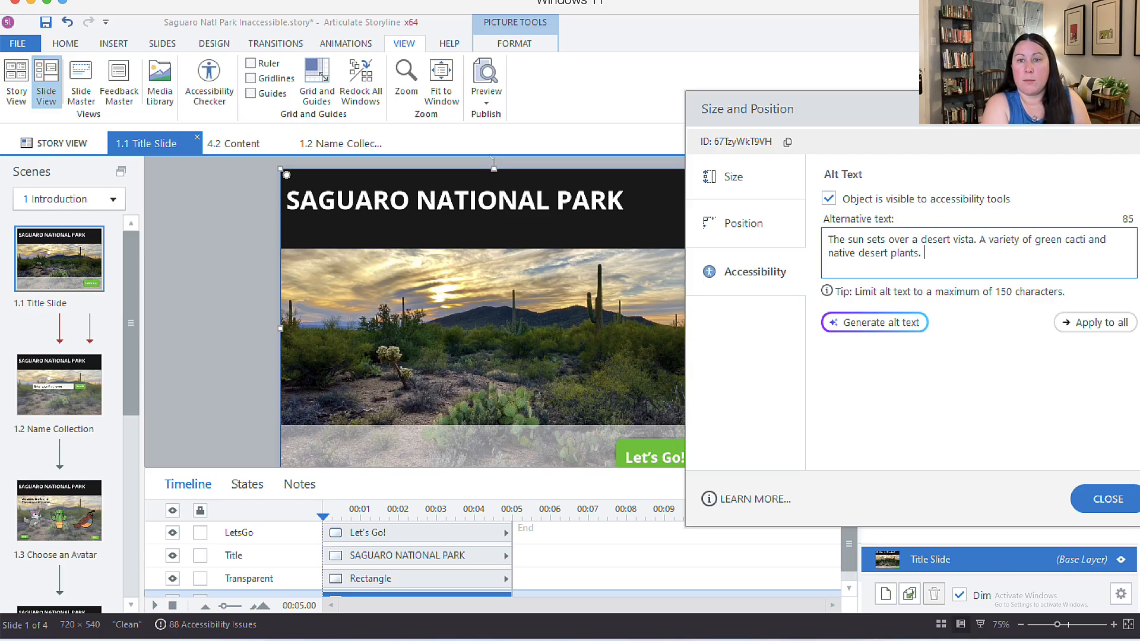
pyautogui.click(985, 241)
pyautogui.press('BackSpace')
pyautogui.press('BackSpace')
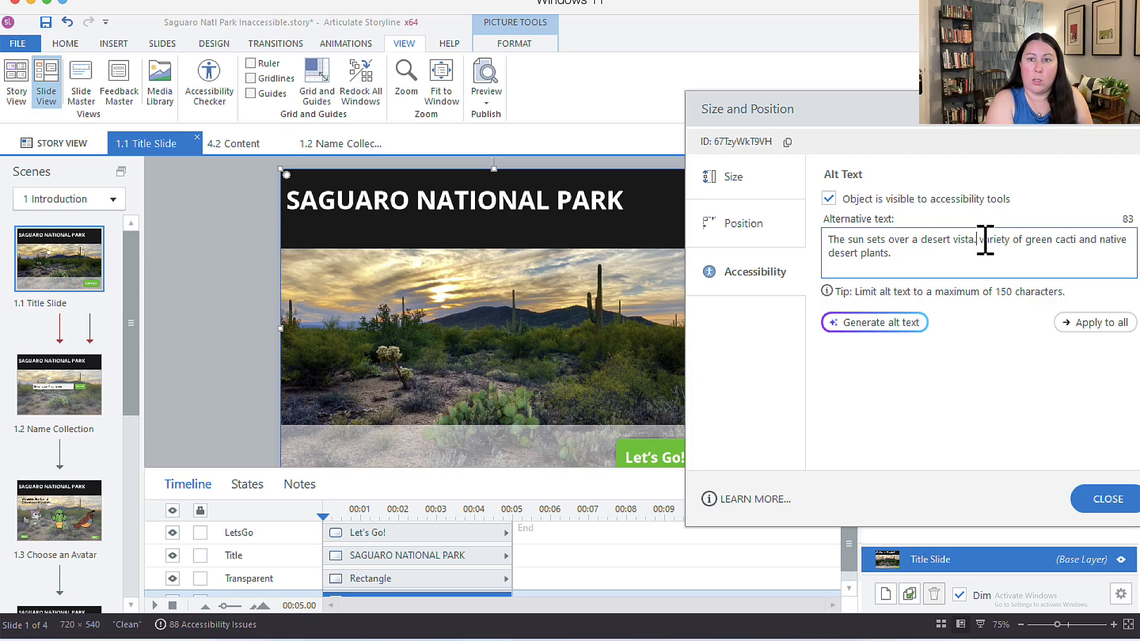
pyautogui.write('that con')
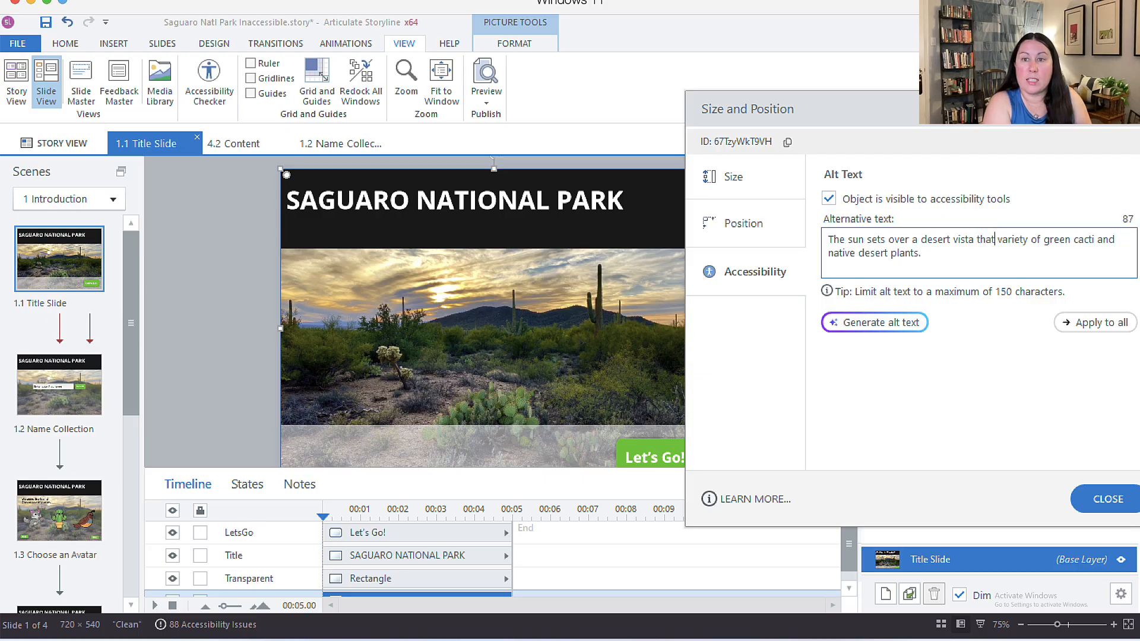
pyautogui.press('BackSpace')
pyautogui.press('BackSpace')
pyautogui.press('BackSpace')
pyautogui.write('features a')
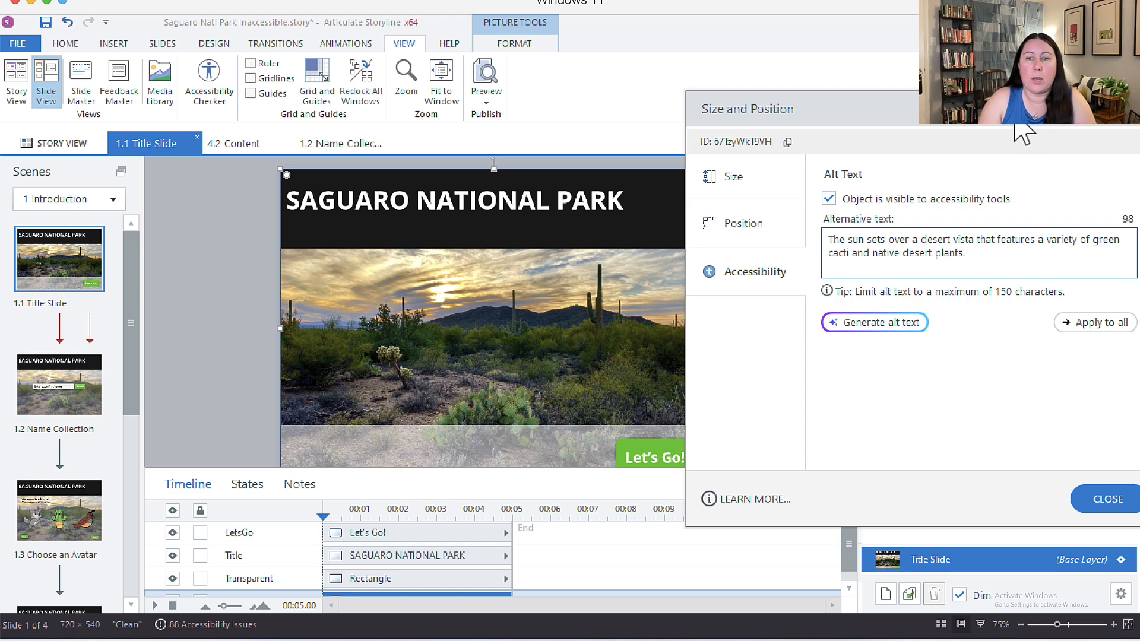
pyautogui.moveTo(1020, 128); pyautogui.dragTo(938, 121)
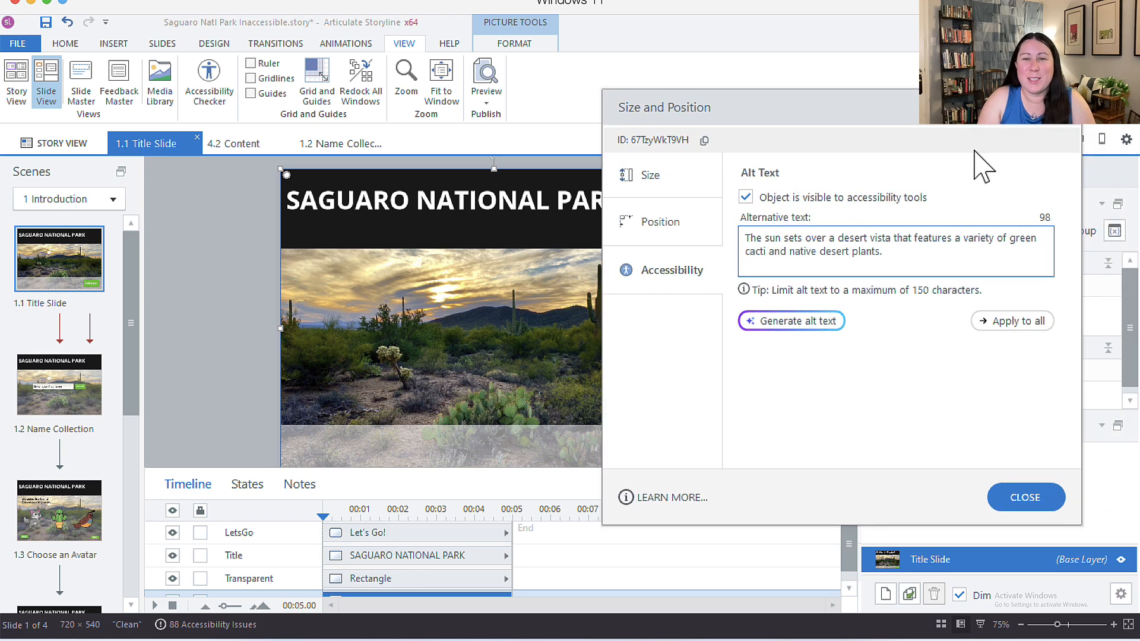
pyautogui.click(1001, 255)
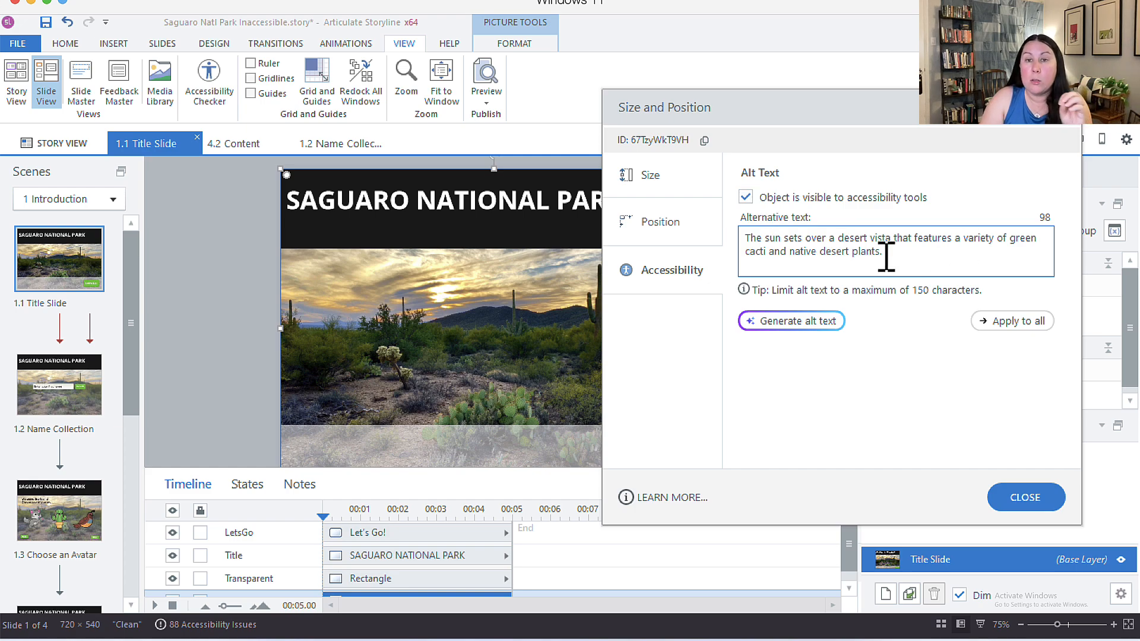
# Step: Uncheck 'Object is visible to accessibility tools' for the transparent rectangle at the slide bottom
pyautogui.click(1032, 500)
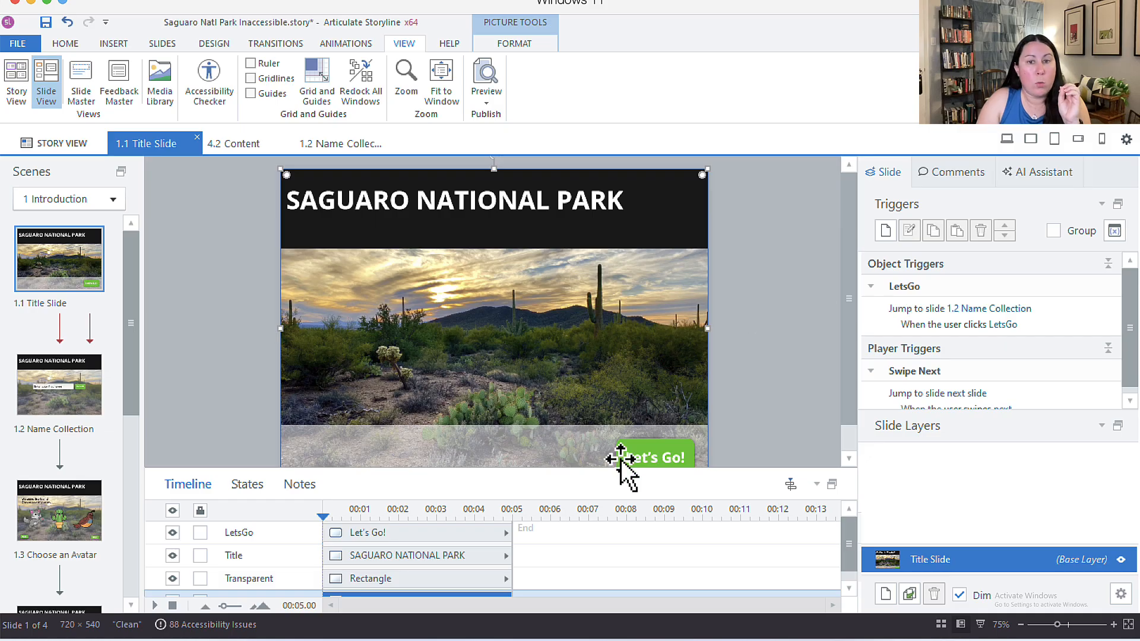
pyautogui.scroll(-1, 819, 409)
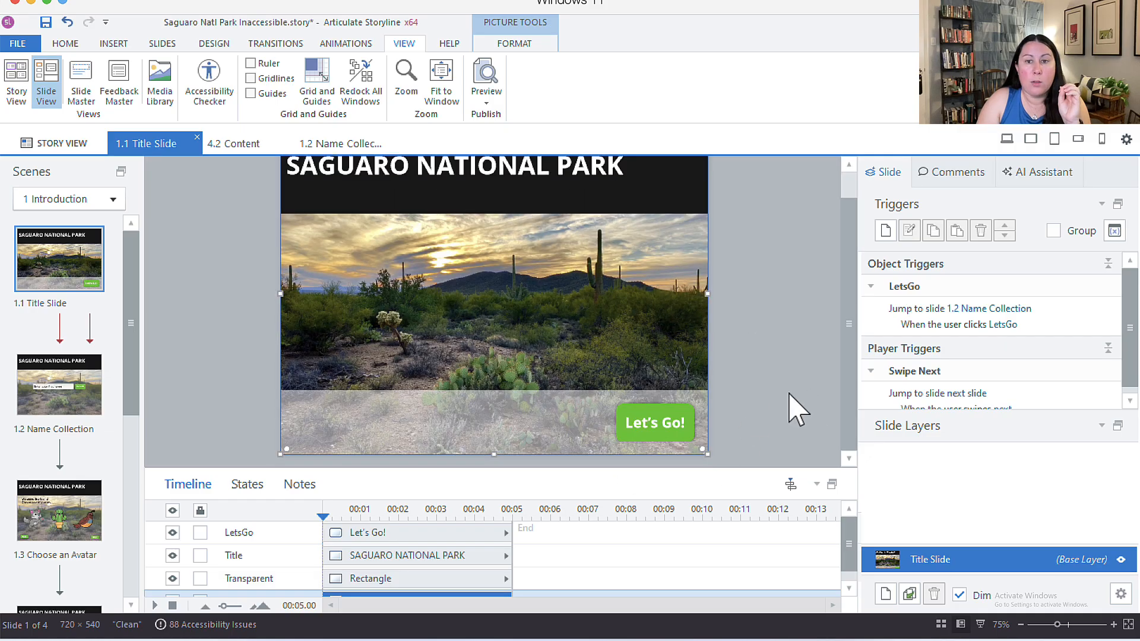
pyautogui.click(538, 420)
pyautogui.rightClick(537, 421)
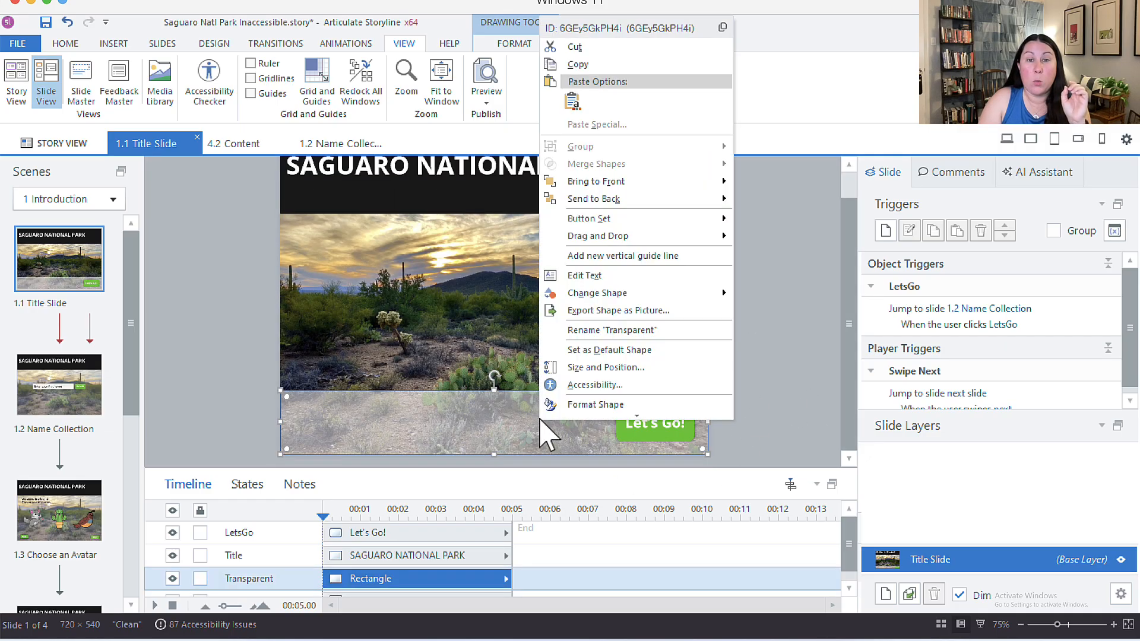
pyautogui.click(589, 386)
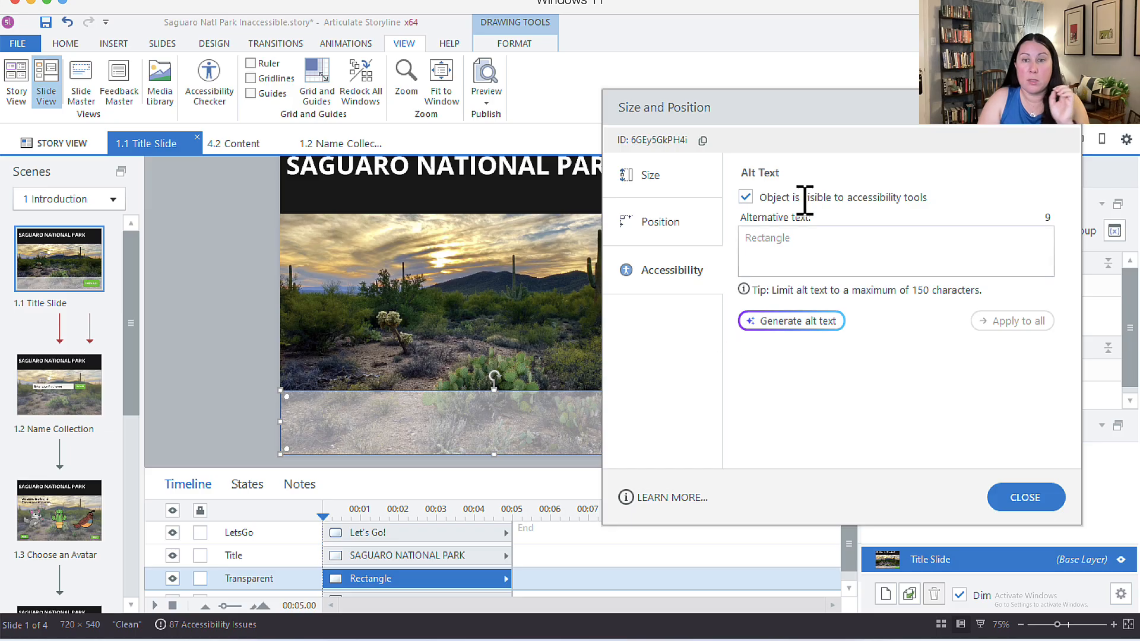
pyautogui.click(807, 196)
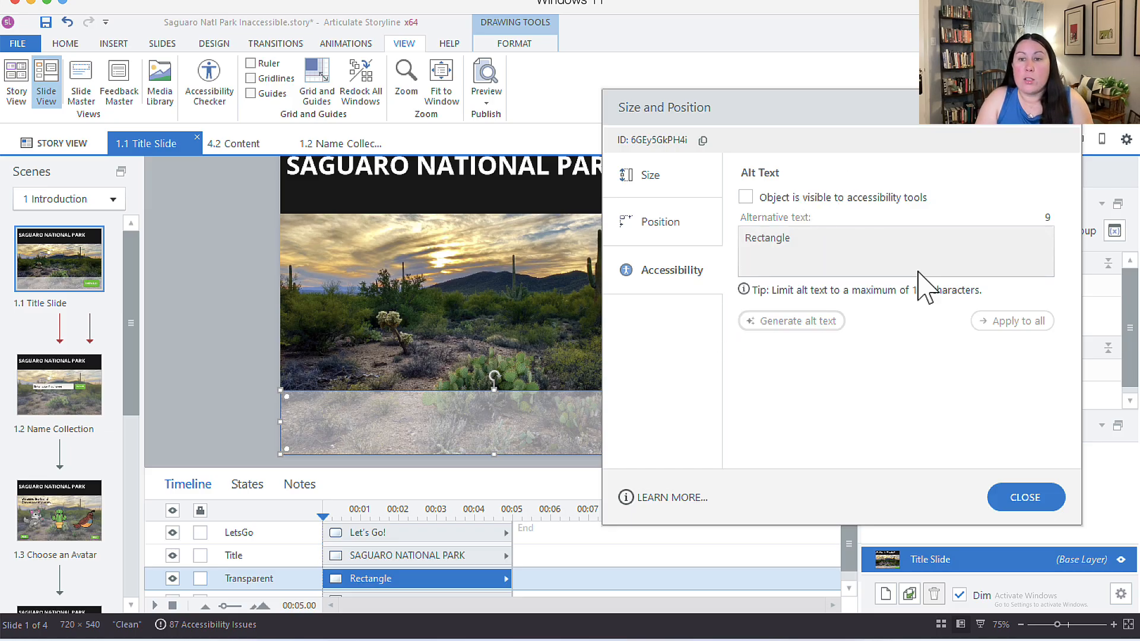
pyautogui.click(1029, 499)
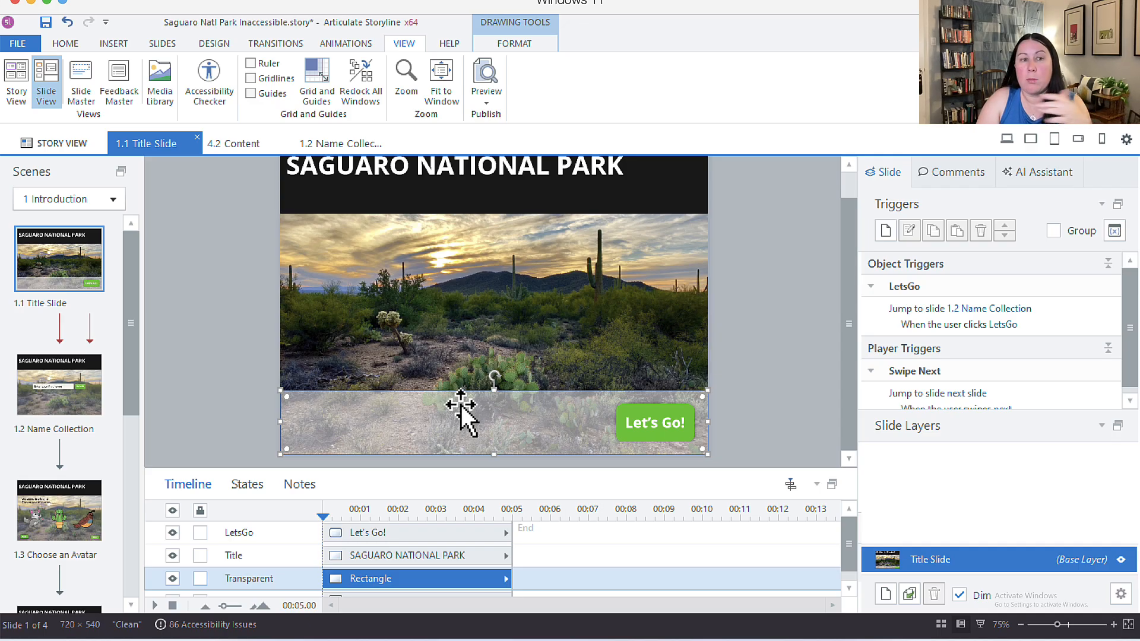
# Step: Expand the timeline to check the LetsGo, Title, Transparent and Landscape objects, then restore it
pyautogui.scroll(1, 790, 348)
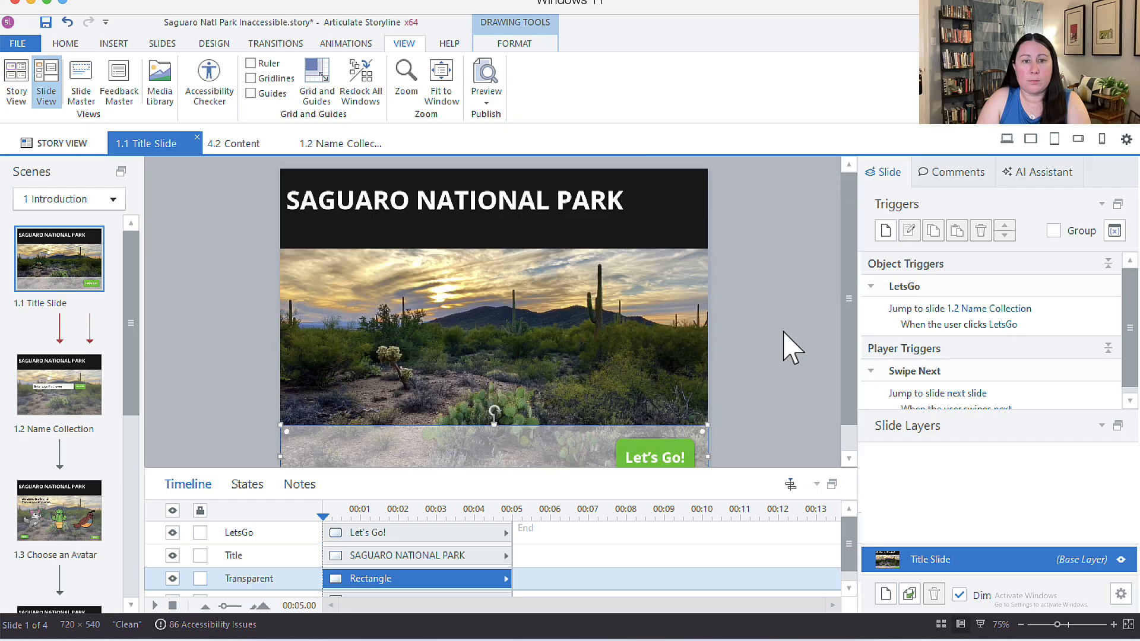
pyautogui.moveTo(751, 469); pyautogui.dragTo(747, 384)
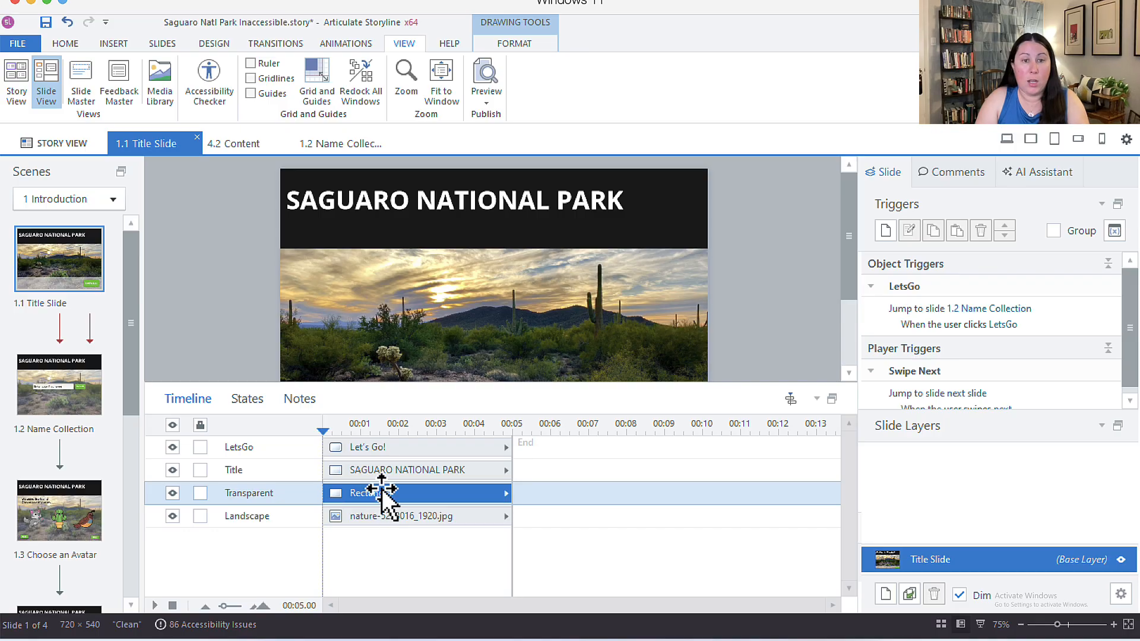
pyautogui.click(399, 448)
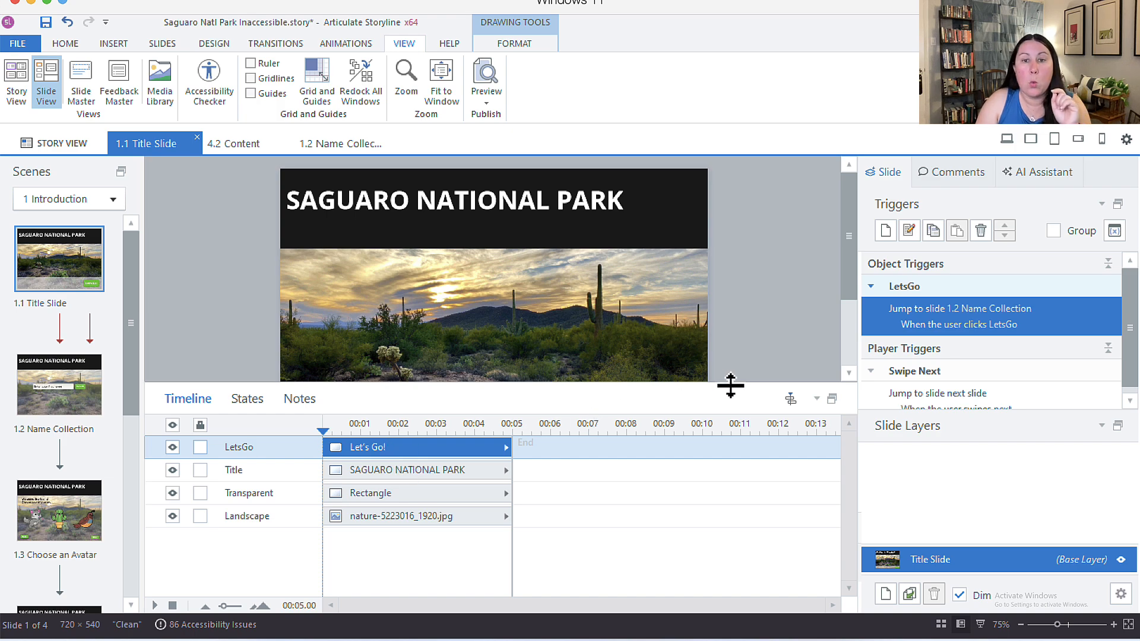
pyautogui.moveTo(729, 386); pyautogui.dragTo(728, 458)
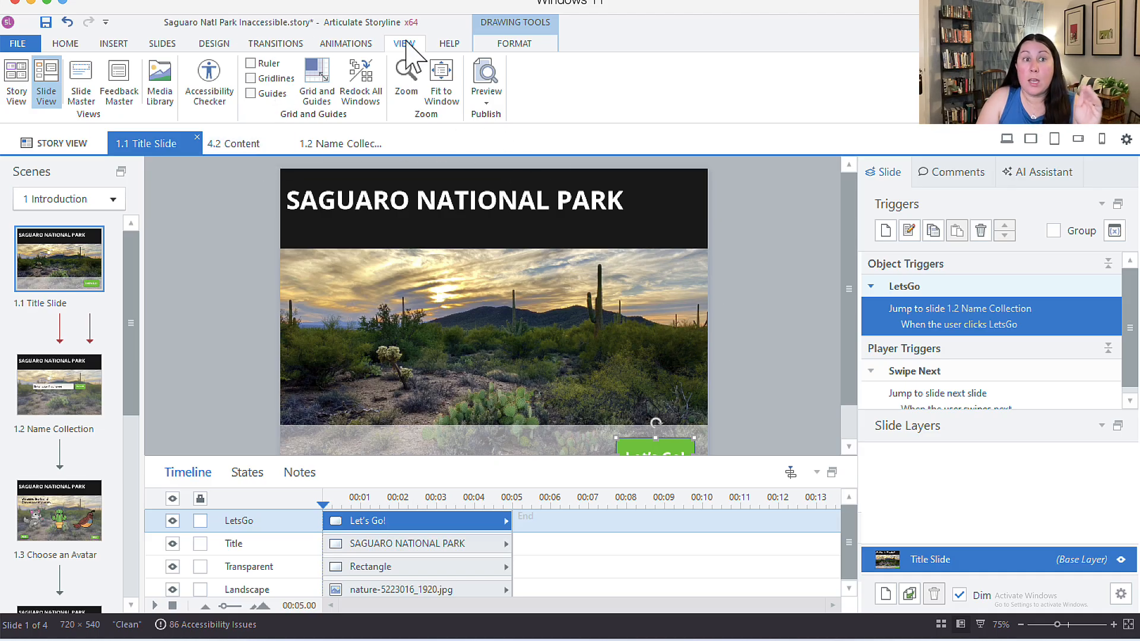
pyautogui.click(65, 43)
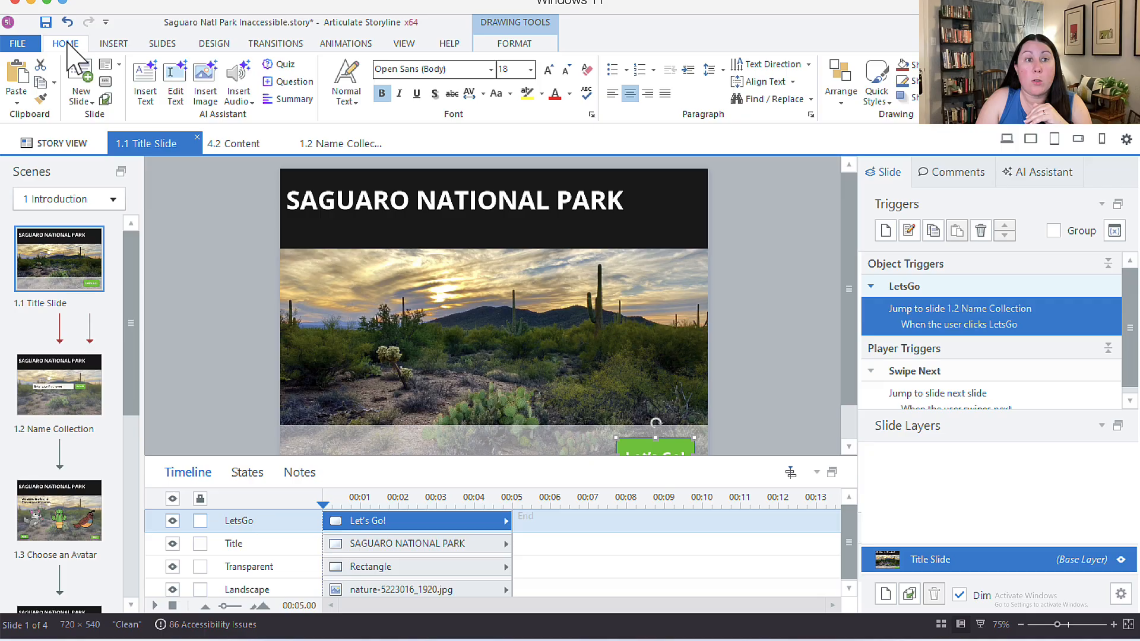
# Step: In Customize Focus Order, review each alt text and delete the blank line after SAGUARO NATIONAL PARK
pyautogui.click(107, 82)
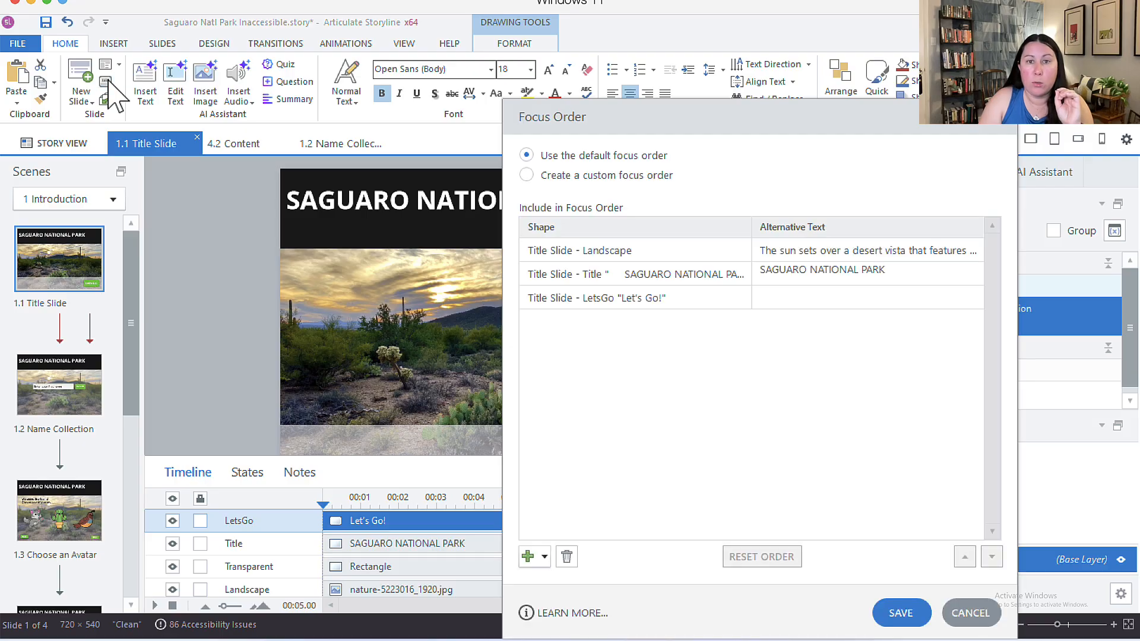
pyautogui.moveTo(696, 111); pyautogui.dragTo(568, 76)
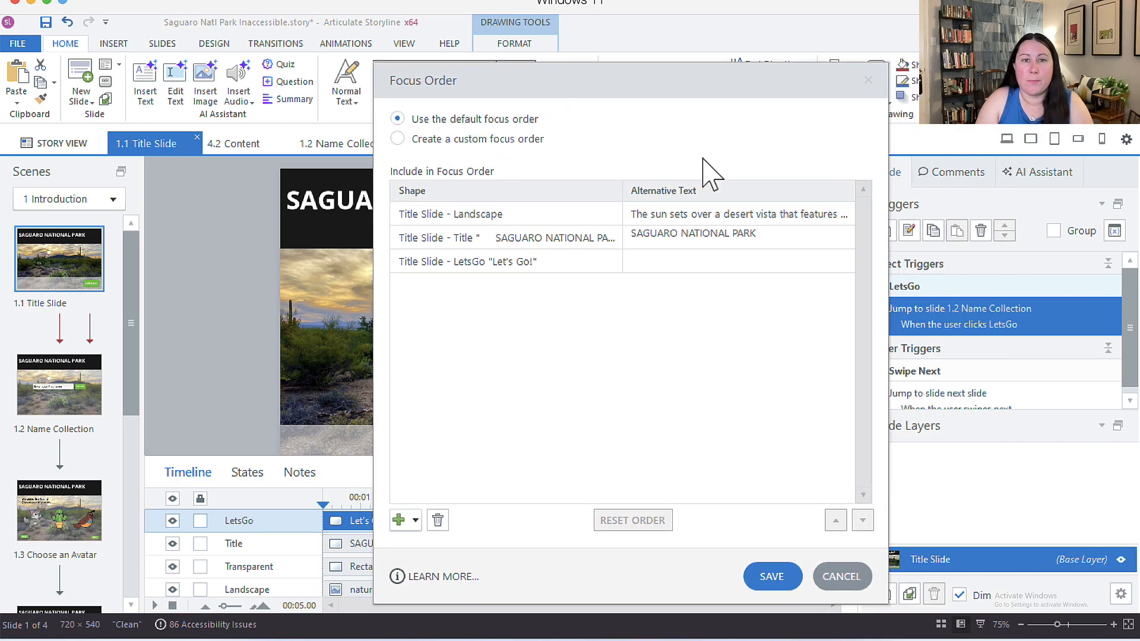
pyautogui.click(693, 213)
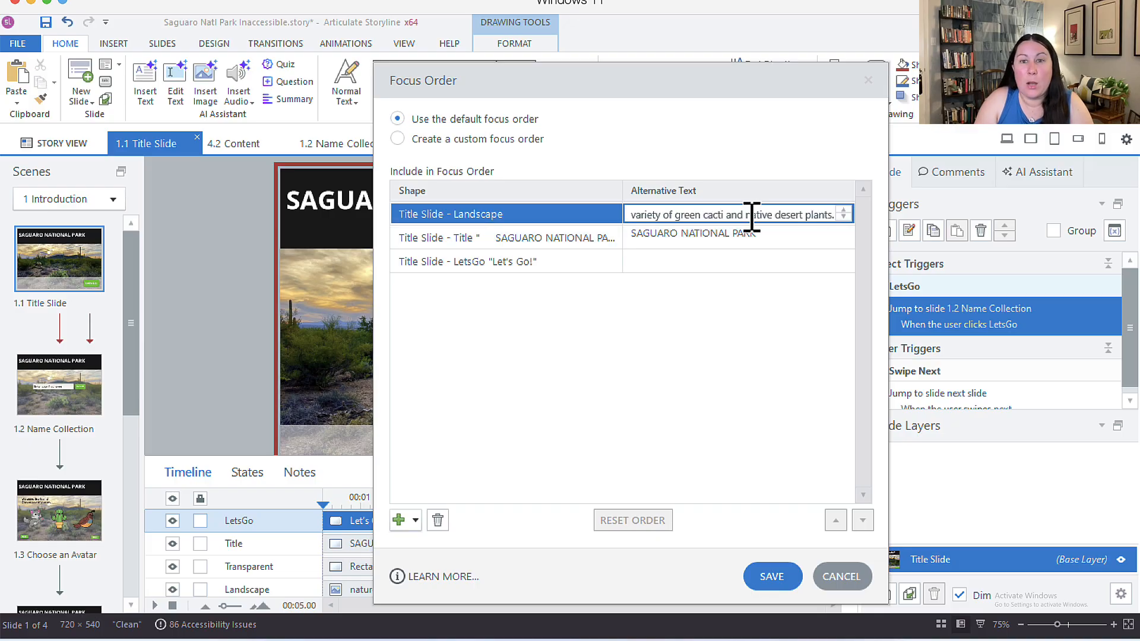
pyautogui.click(704, 236)
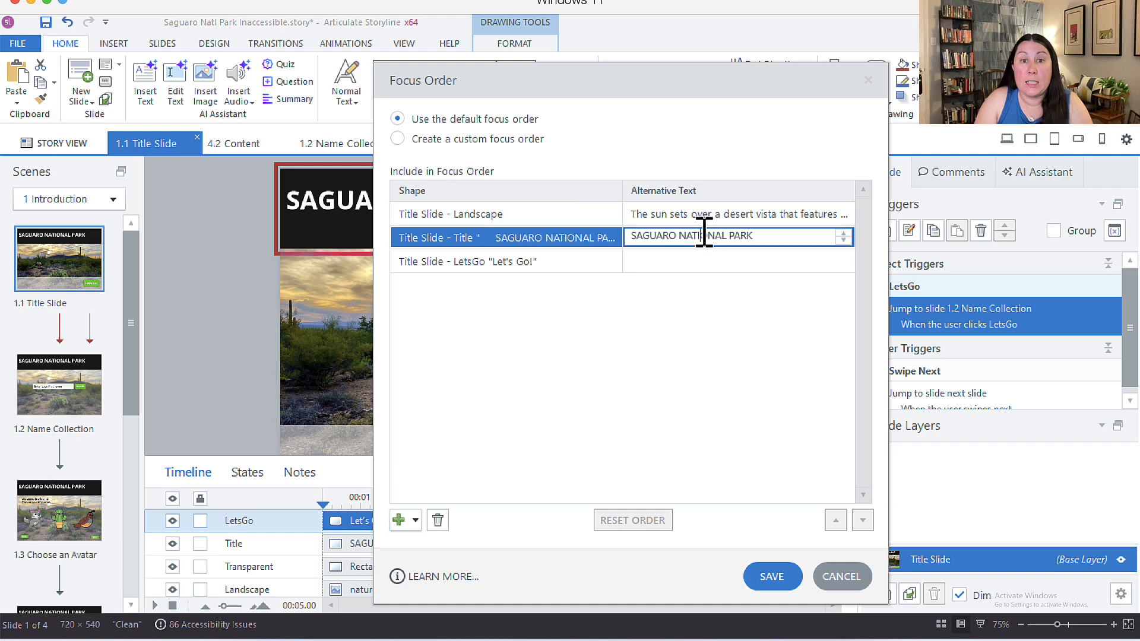
pyautogui.tripleClick(704, 237)
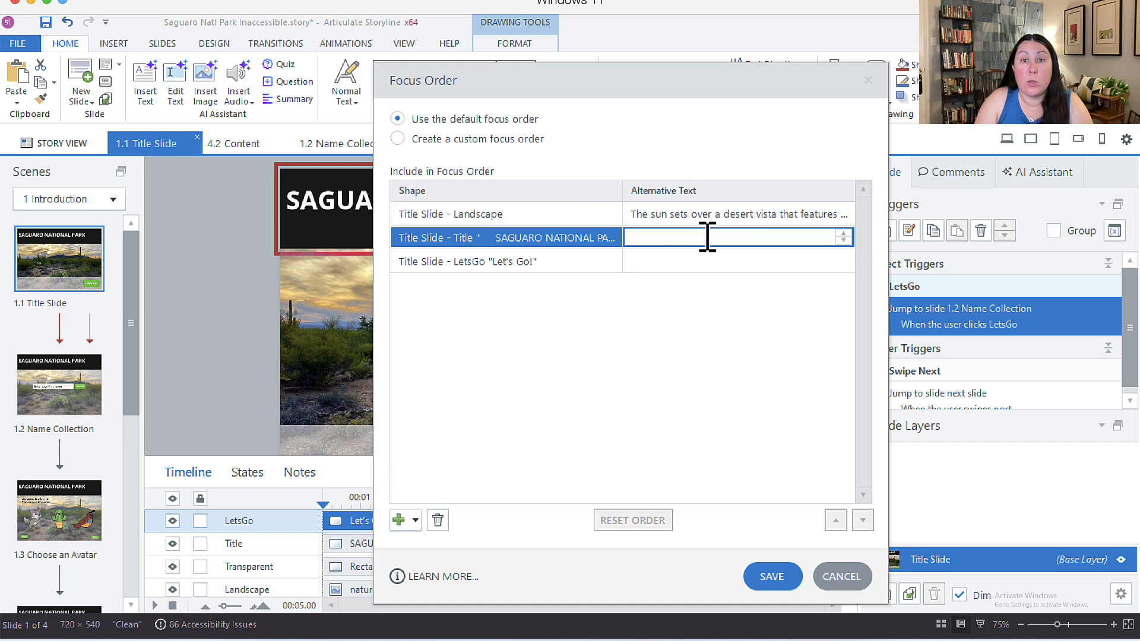
pyautogui.tripleClick(708, 238)
pyautogui.click(708, 238)
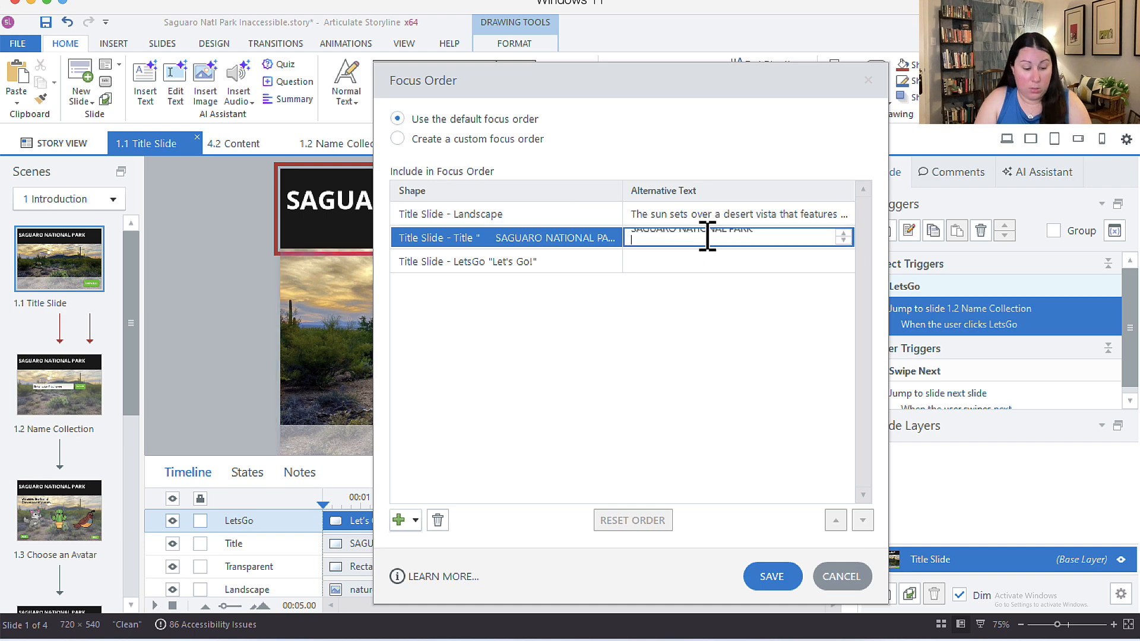
pyautogui.press('BackSpace')
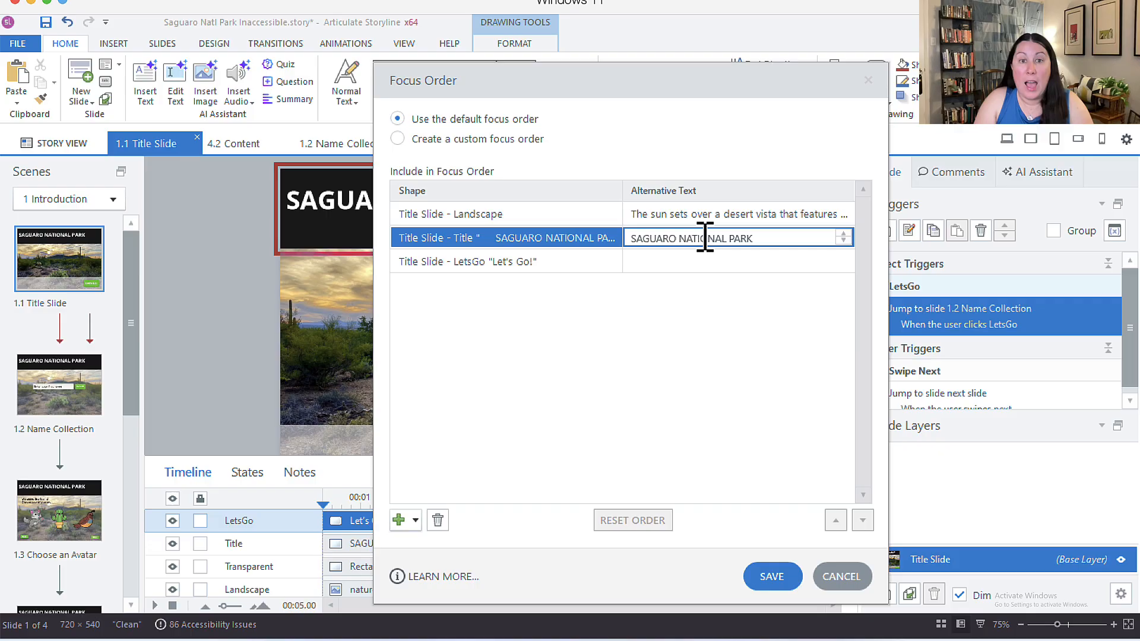
pyautogui.click(670, 260)
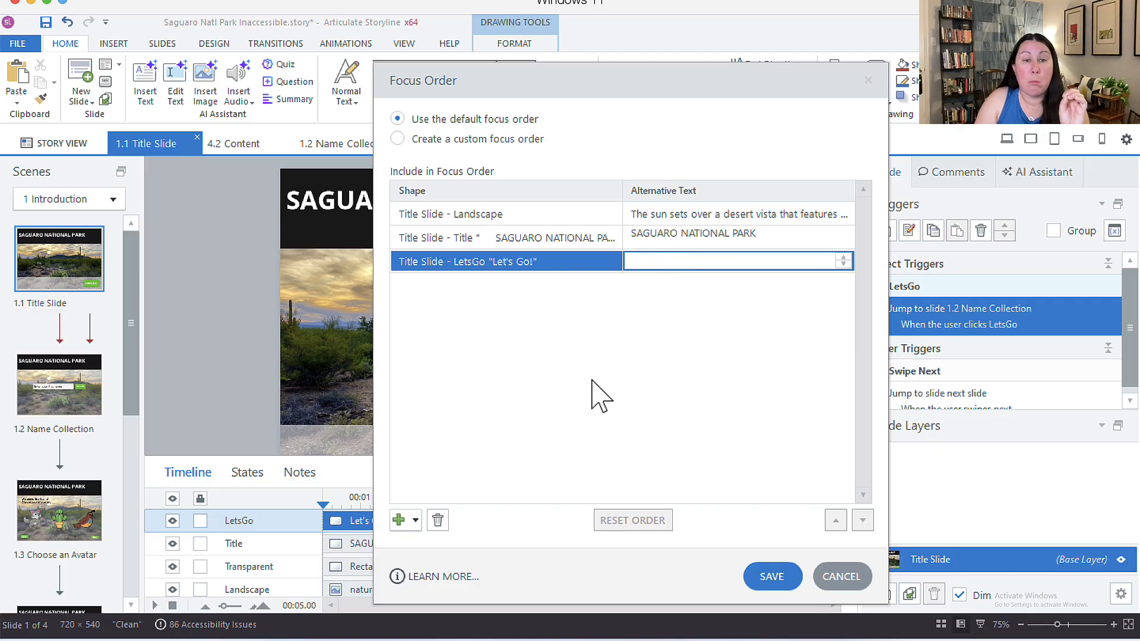
pyautogui.moveTo(574, 75); pyautogui.dragTo(717, 66)
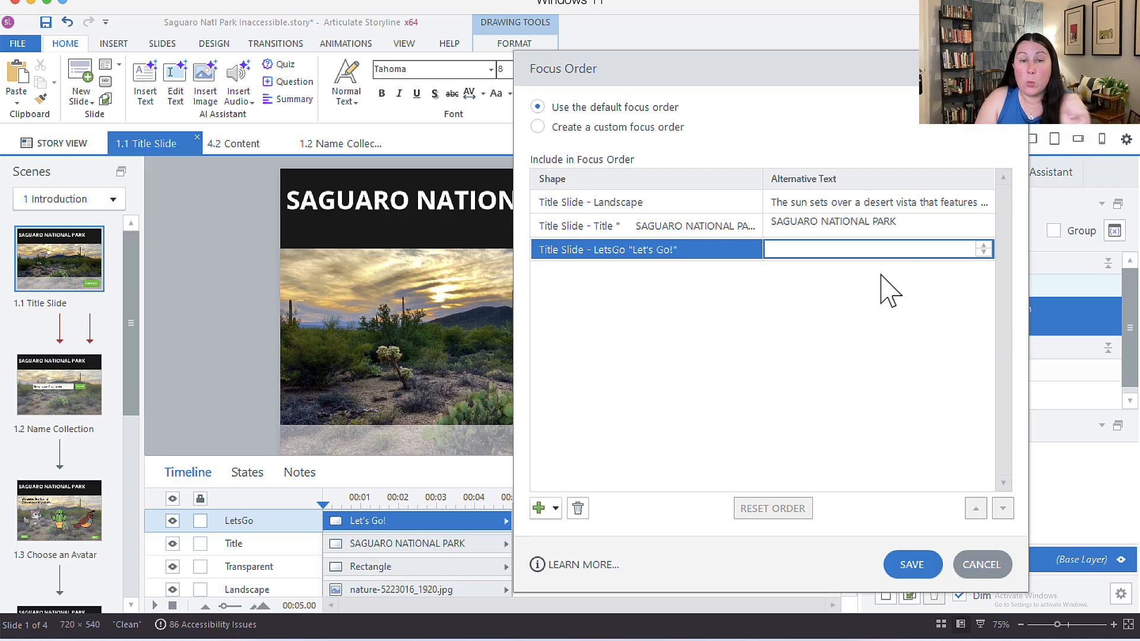
# Step: Cancel the Focus Order review and deselect the Let's Go! button
pyautogui.click(996, 569)
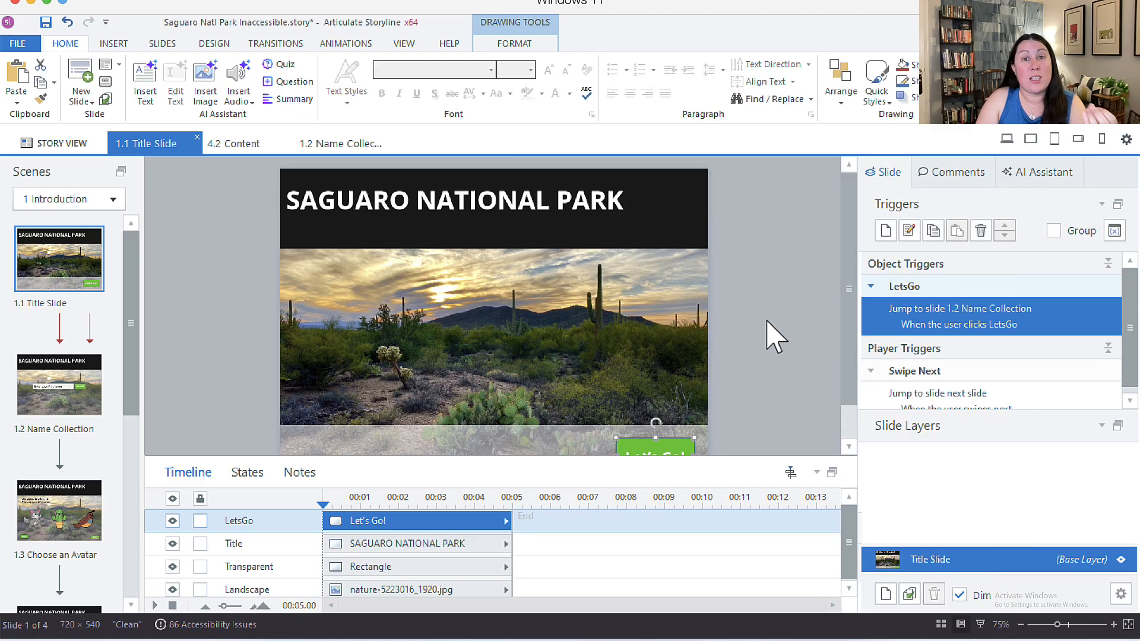
pyautogui.scroll(-2, 761, 335)
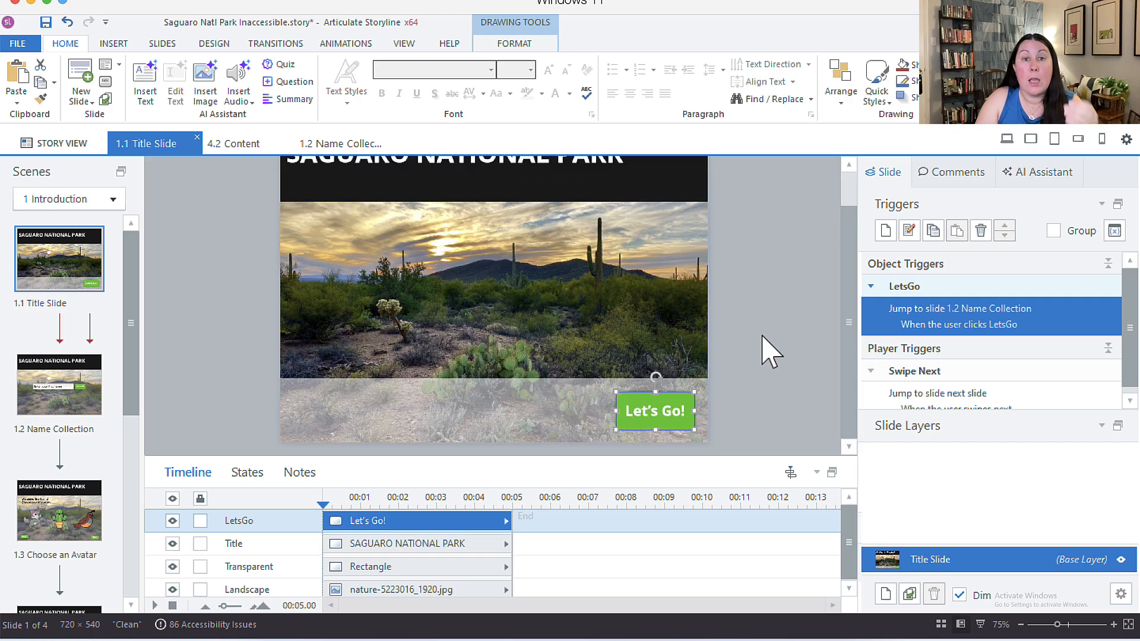
pyautogui.scroll(2, 770, 350)
pyautogui.click(770, 350)
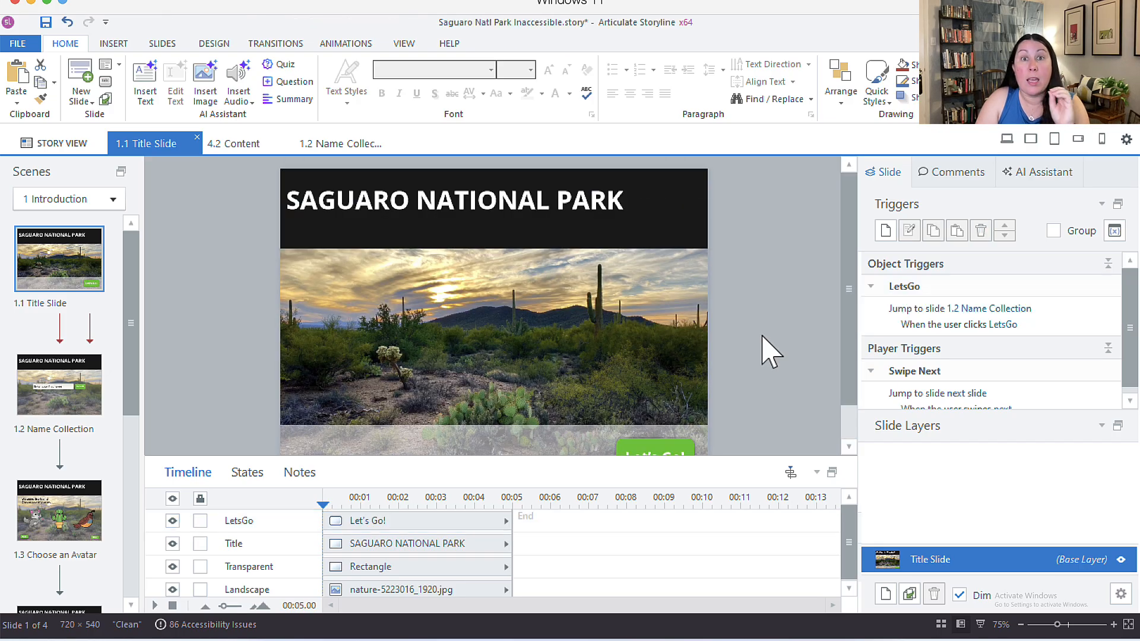